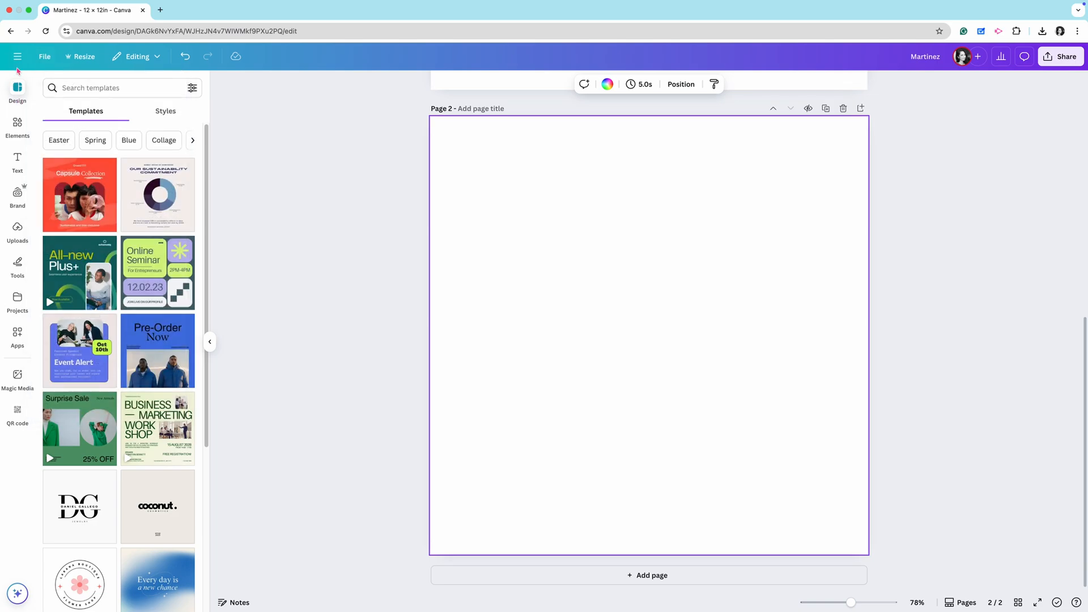
Step: Create a new blank design with a custom size of 12 × 12 in
click(17, 56)
click(19, 86)
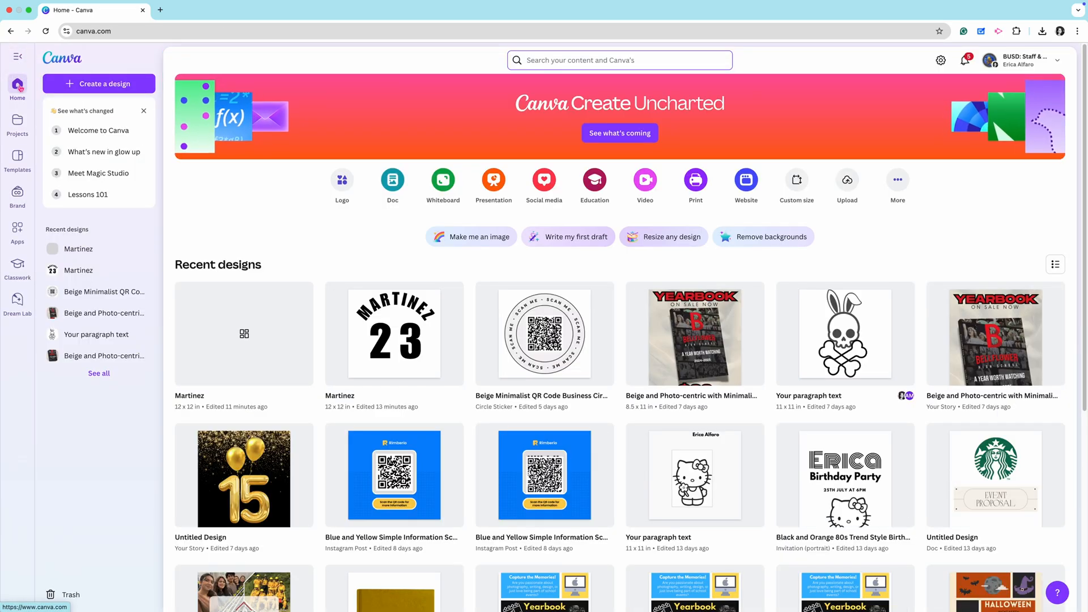
click(107, 84)
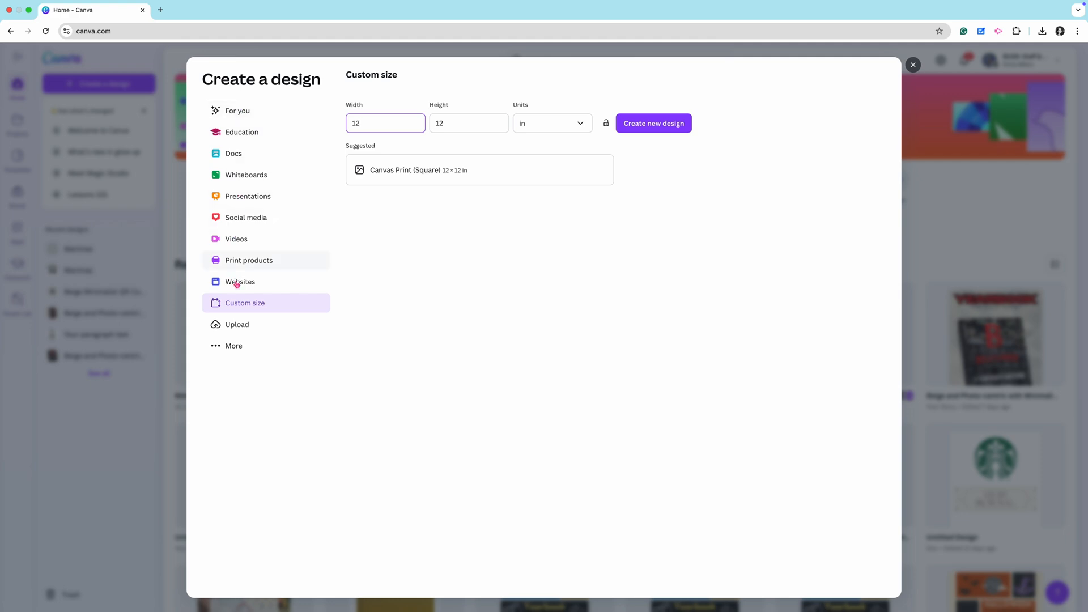
click(241, 306)
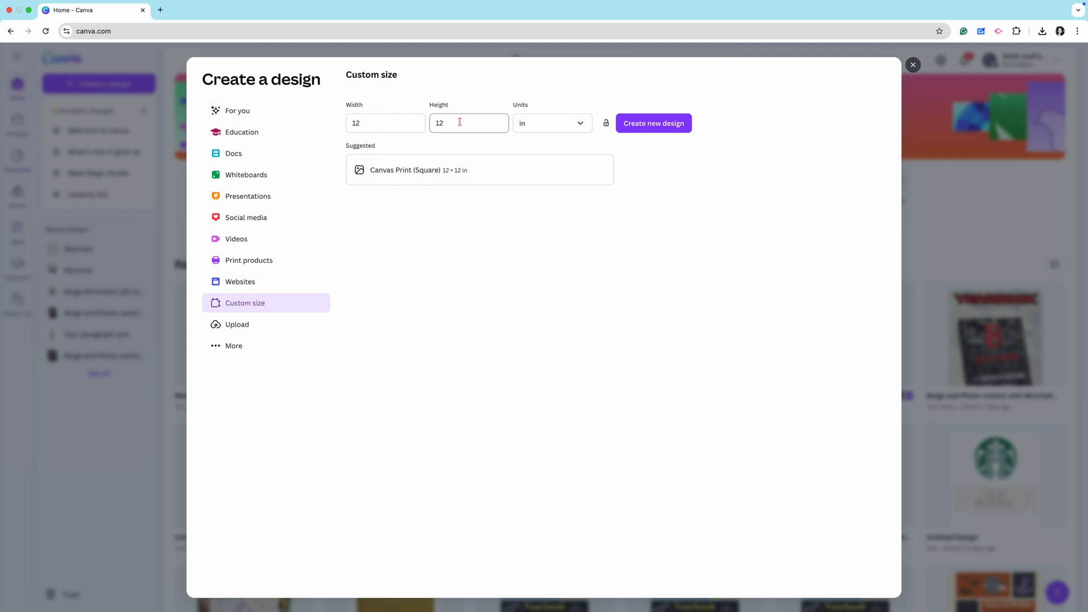
click(546, 125)
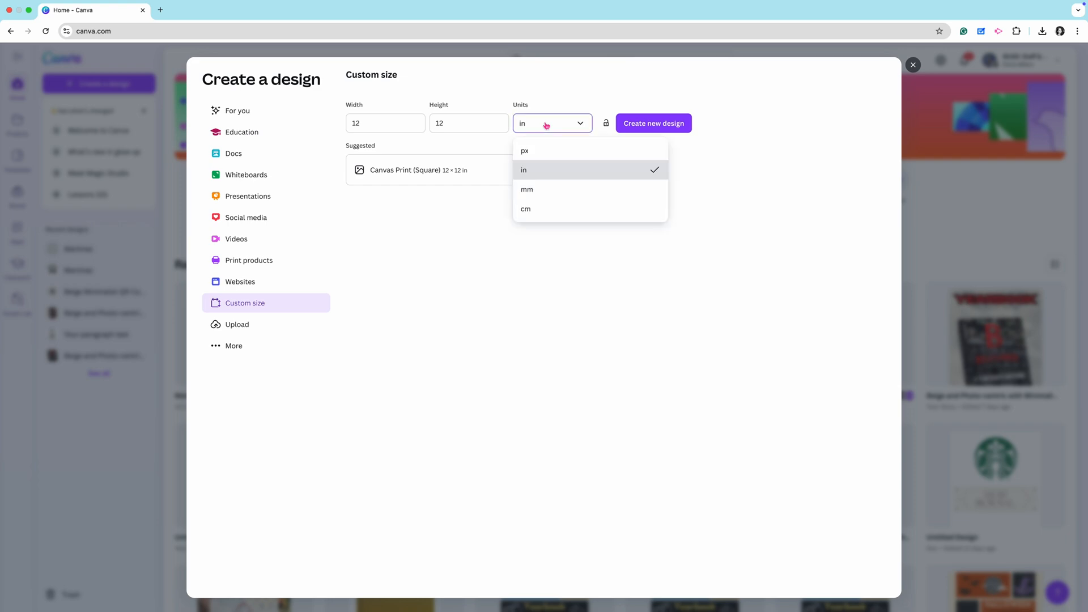
click(544, 169)
click(373, 126)
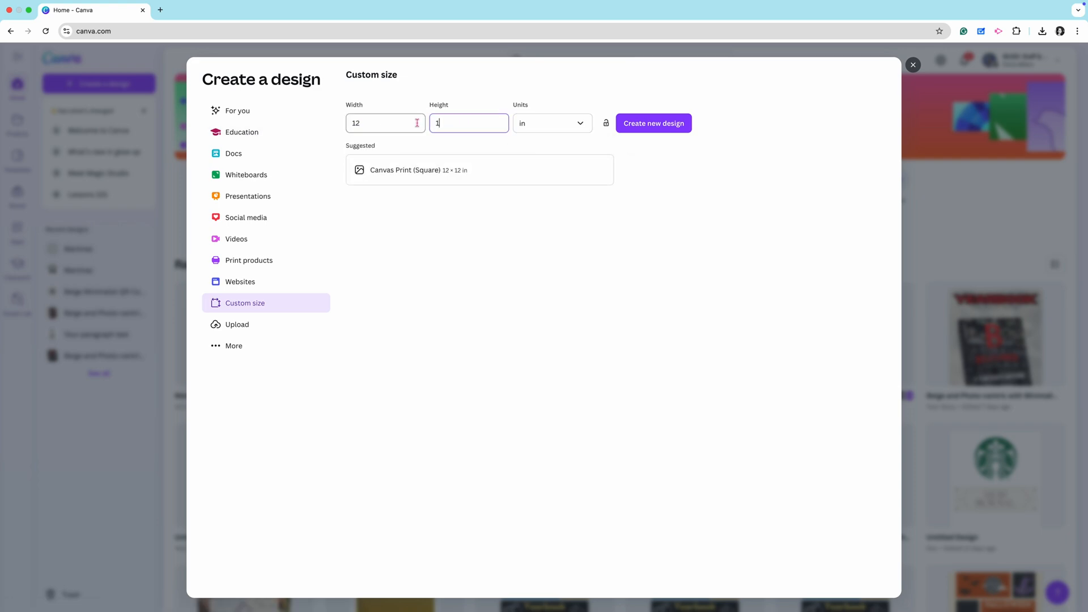
click(649, 126)
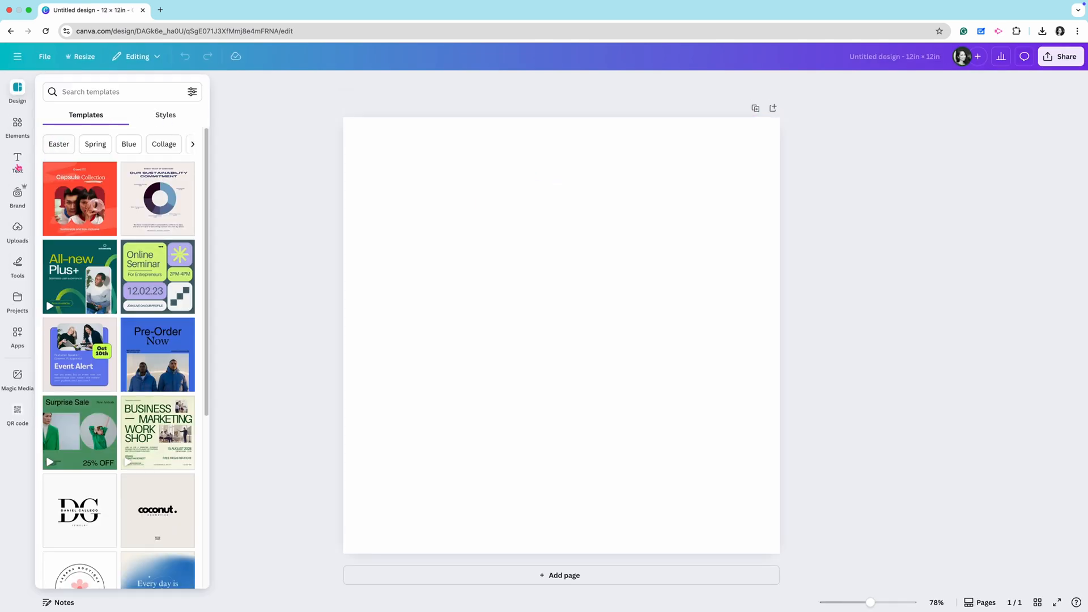
Step: Add a text box to the blank page containing the player's surname
click(19, 163)
click(515, 183)
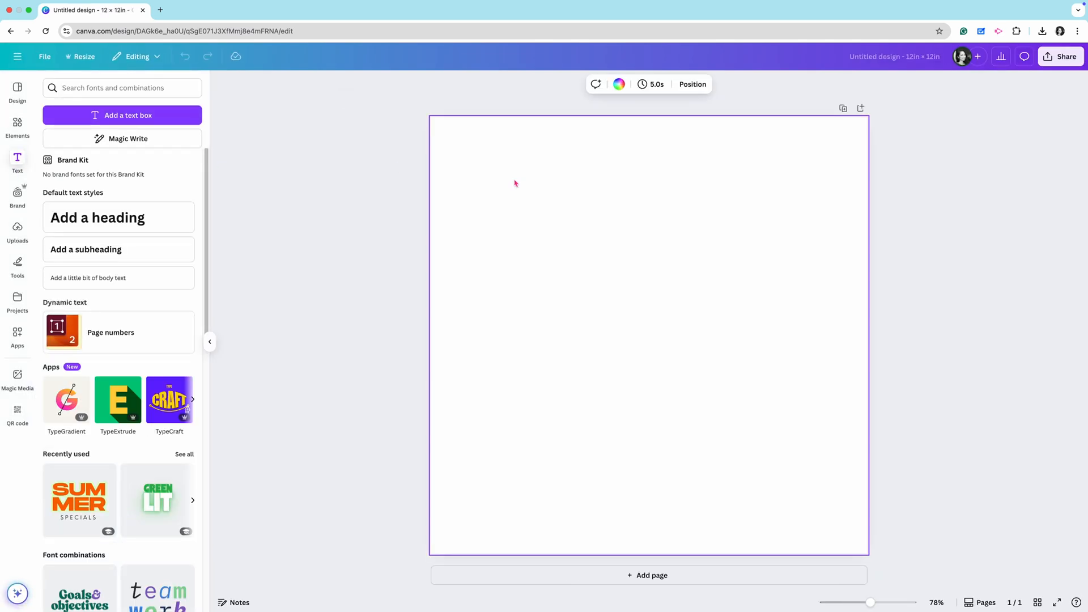
click(128, 116)
text(Martinez)
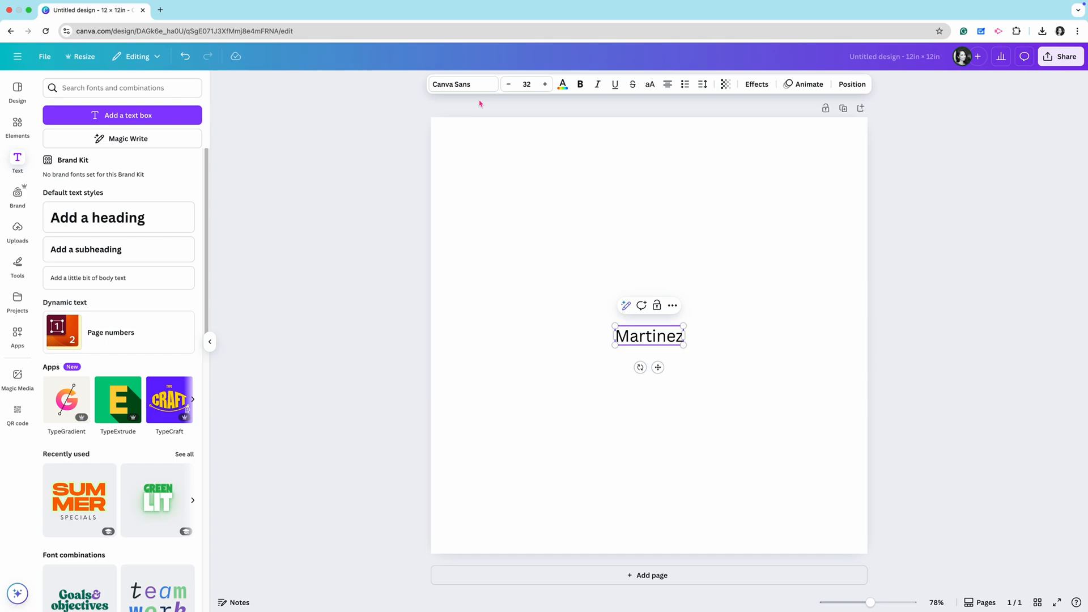
Step: Set the surname text in the Impact font and convert it to uppercase
double_click(645, 337)
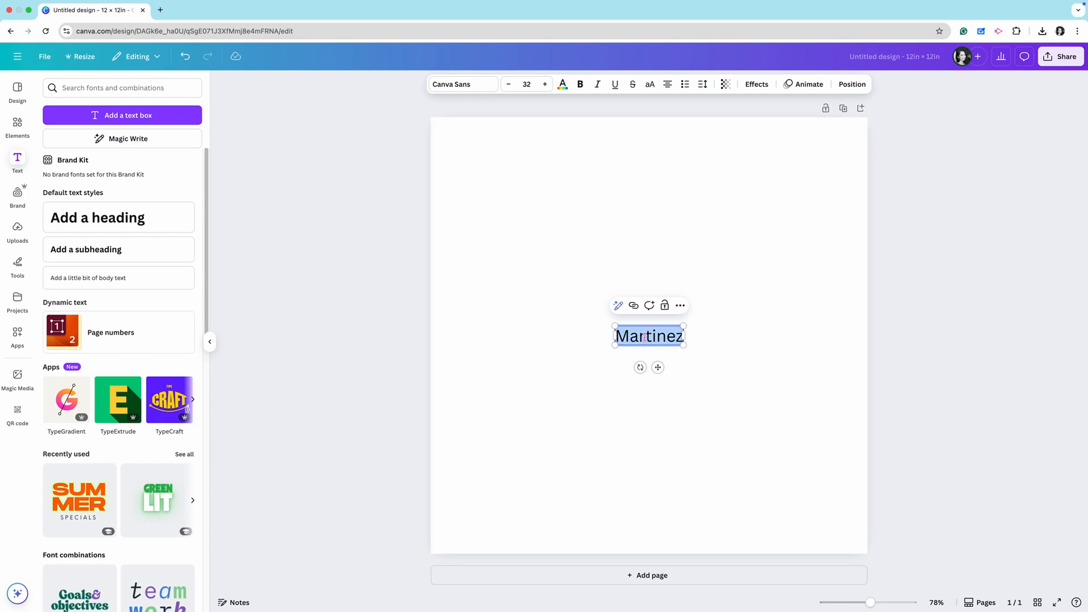
click(459, 85)
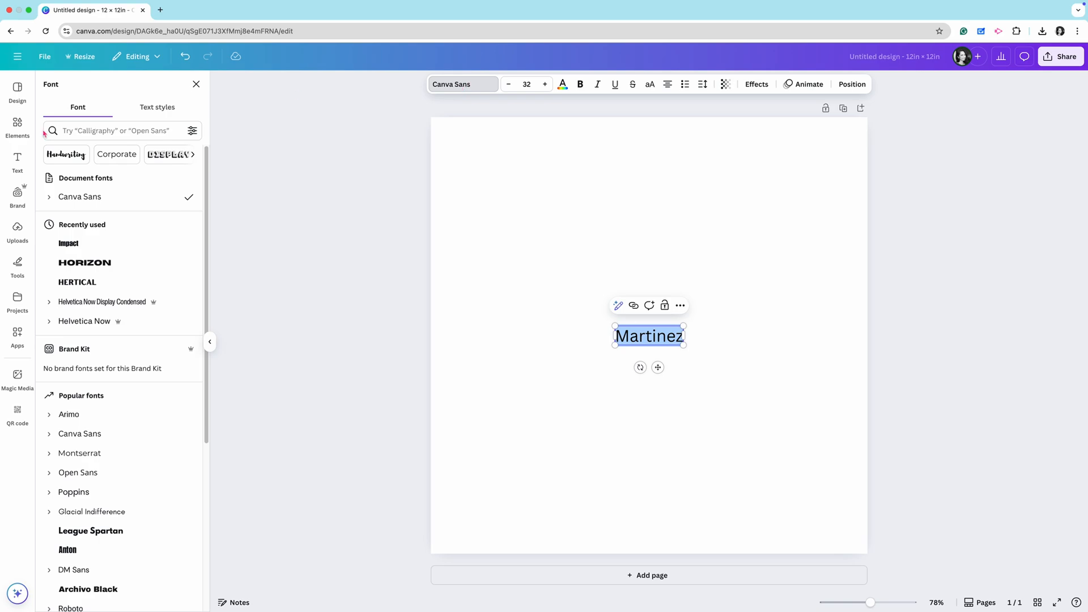
click(91, 132)
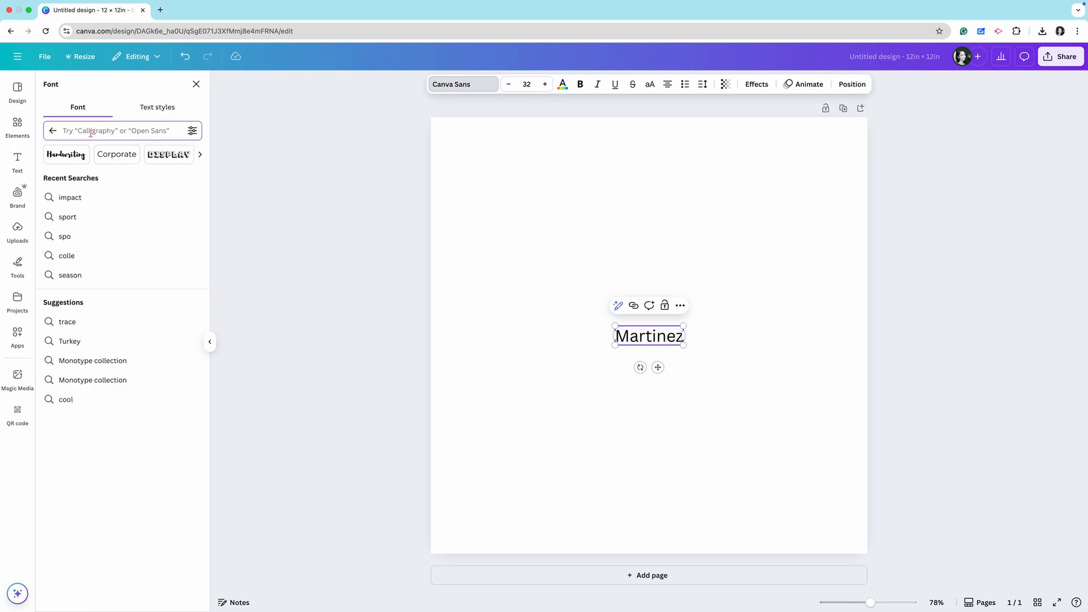
text(imap)
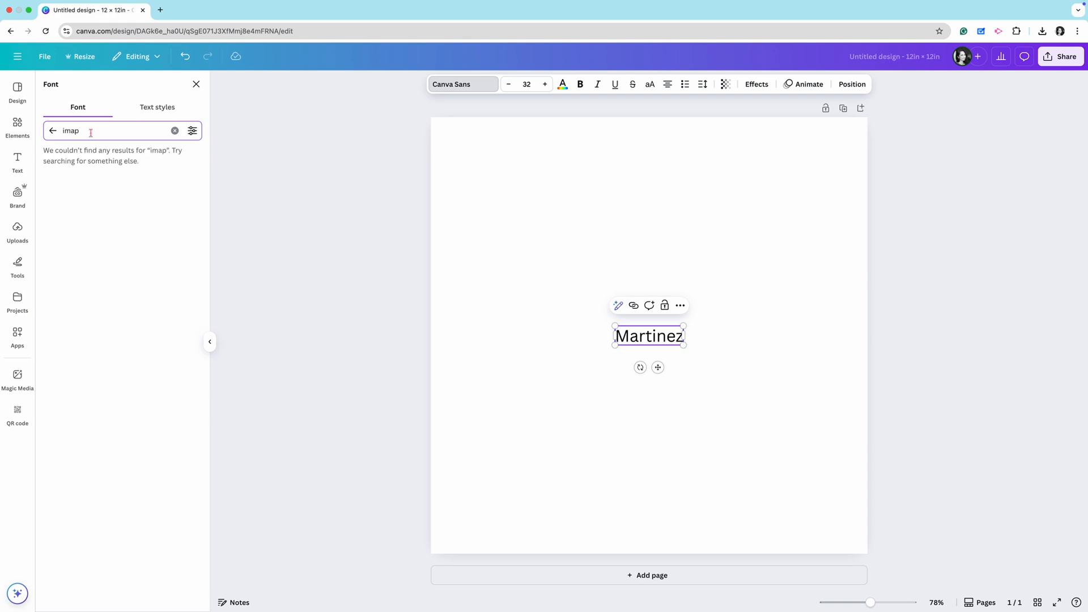
key(BackSpace)
key(BackSpace)
text(pact)
click(68, 177)
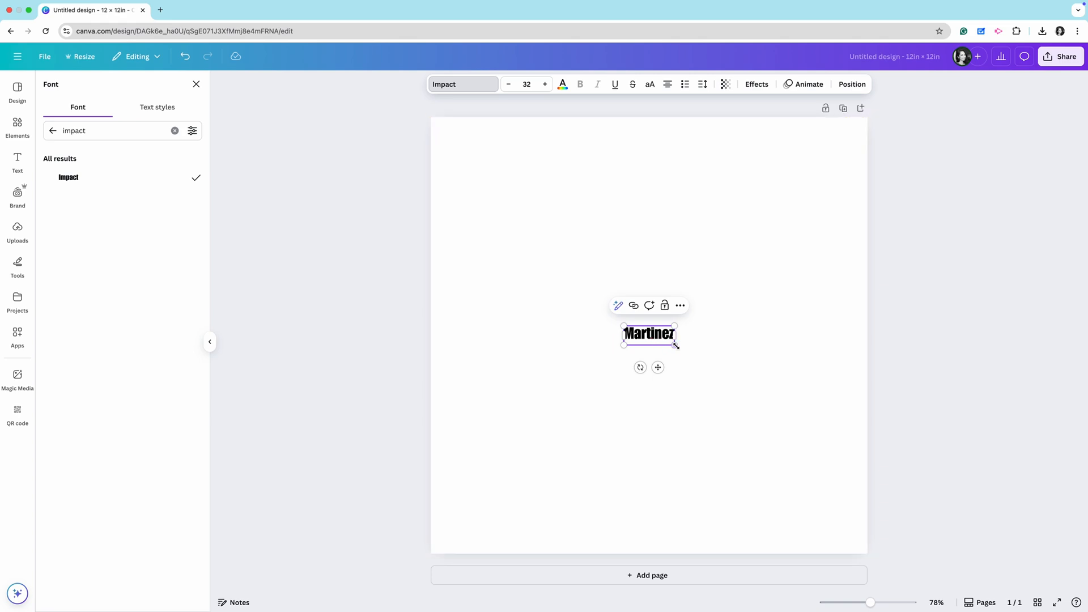
click(650, 85)
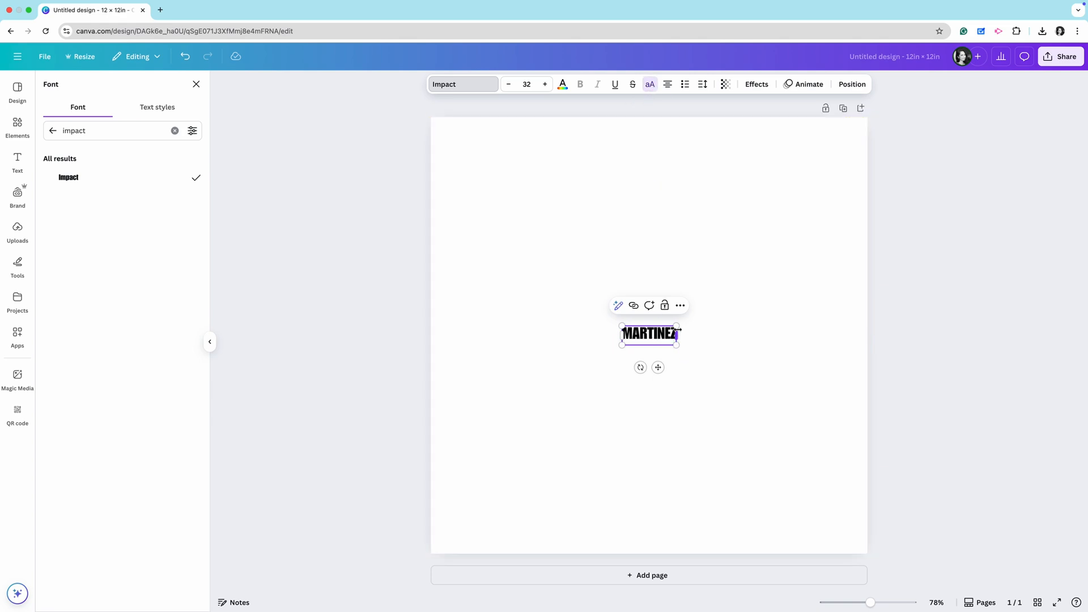
Step: Enlarge the surname text to a font size of about 189 and move it to the upper part of the page
drag(678, 327, 841, 267)
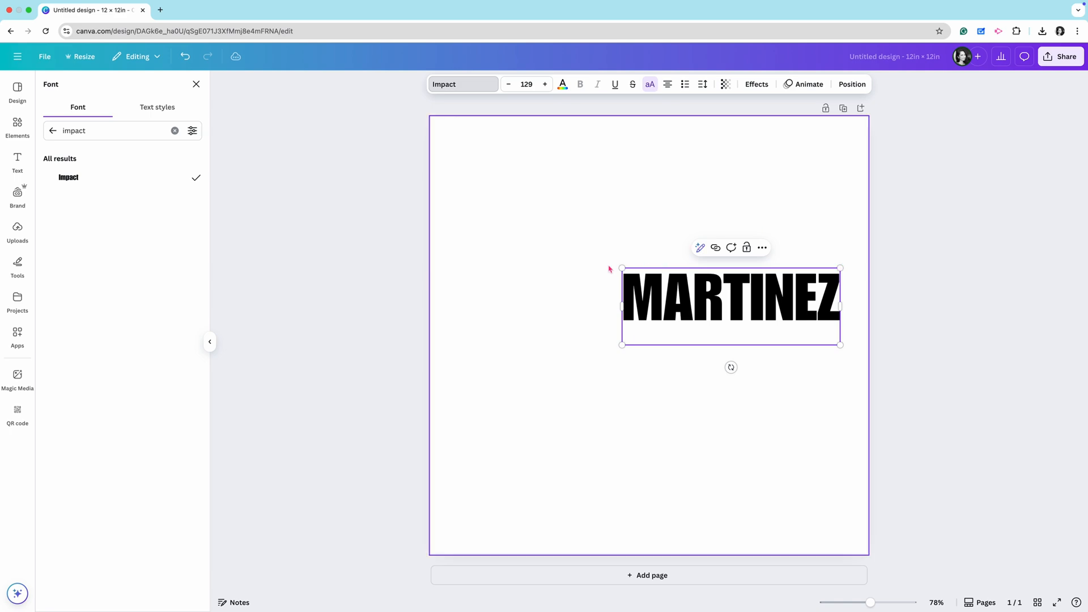
drag(622, 268, 519, 231)
click(622, 244)
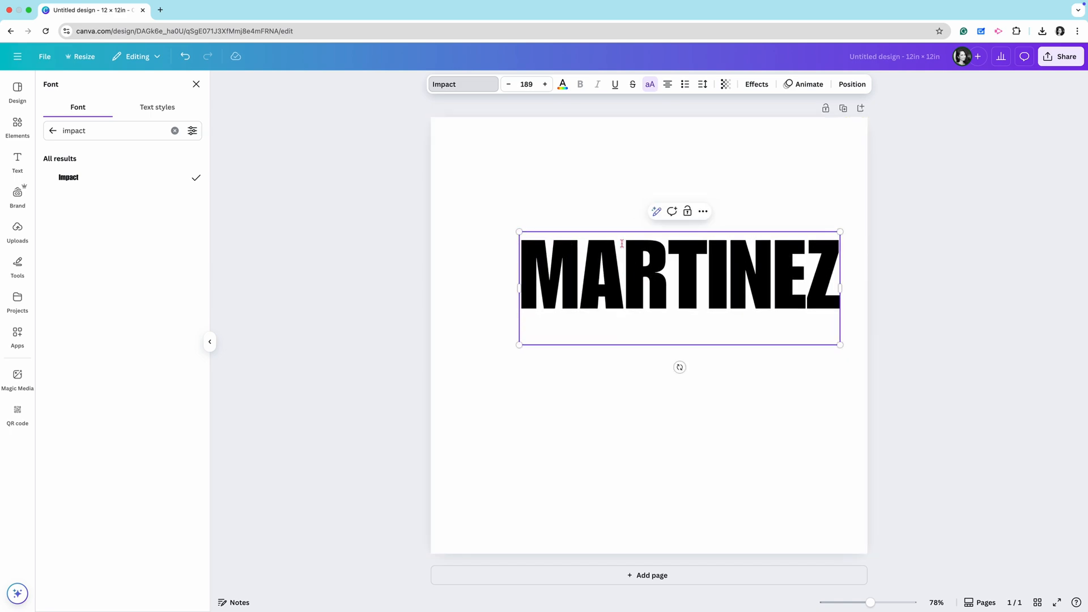
key(Escape)
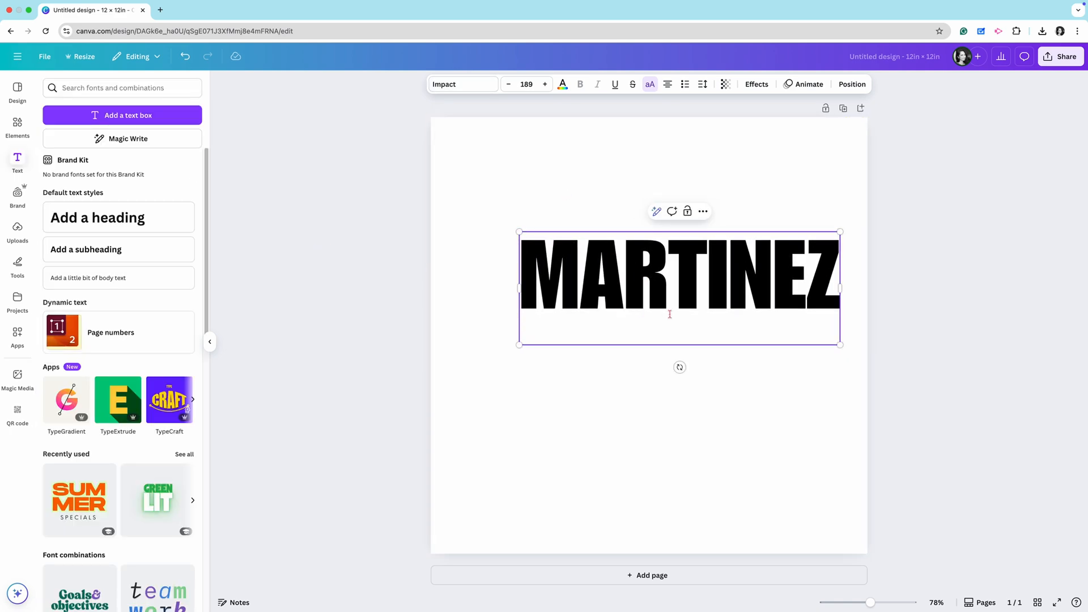
drag(651, 284, 635, 216)
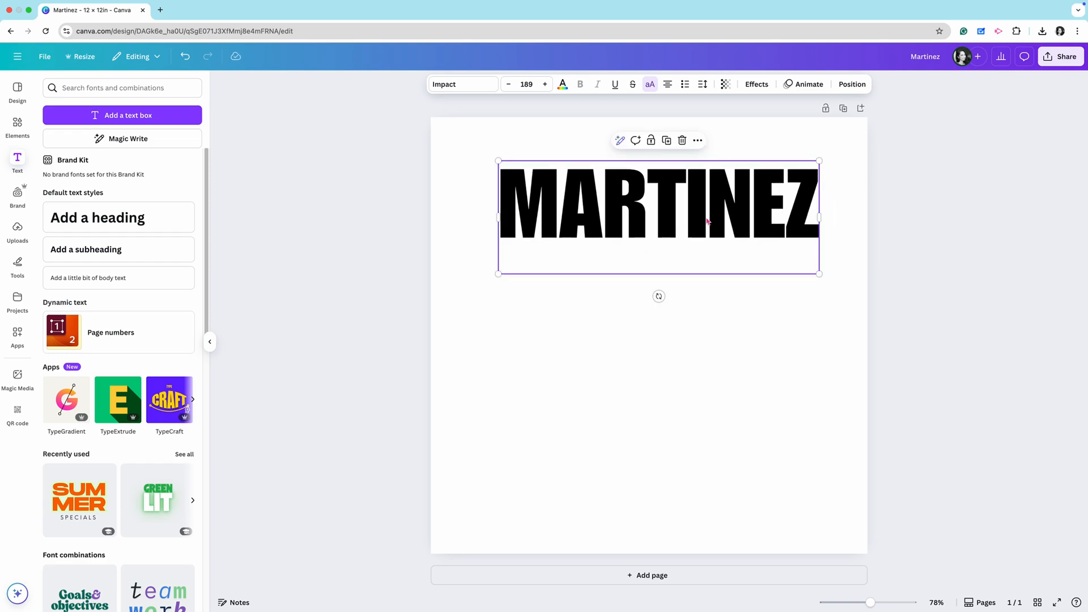
Step: Apply the Curve shape effect at 100 to the surname text and set its letter spacing to 119
click(757, 85)
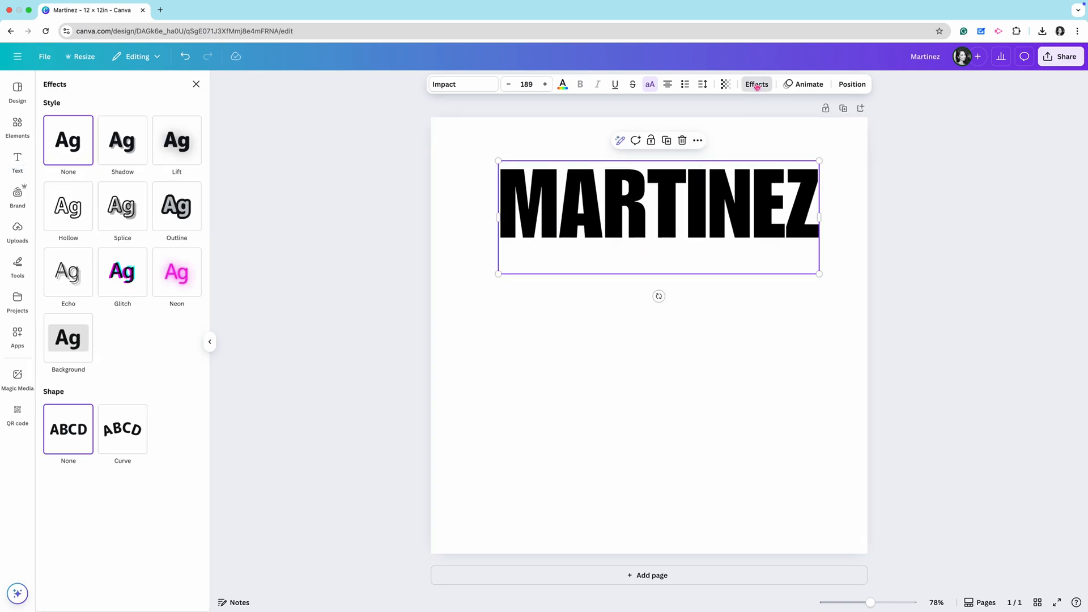
click(122, 435)
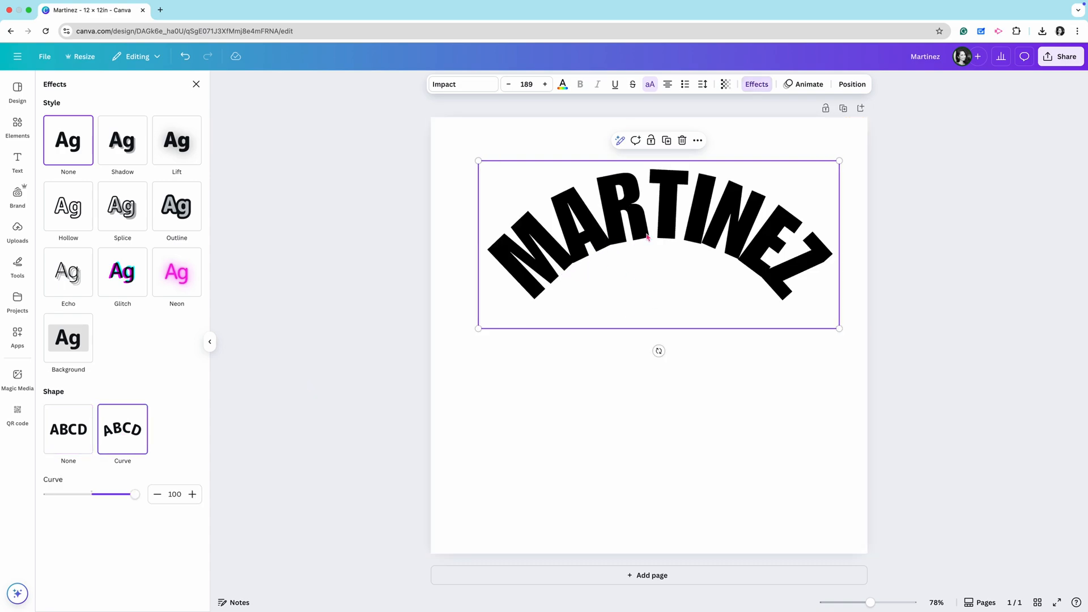
click(704, 85)
drag(666, 123, 676, 124)
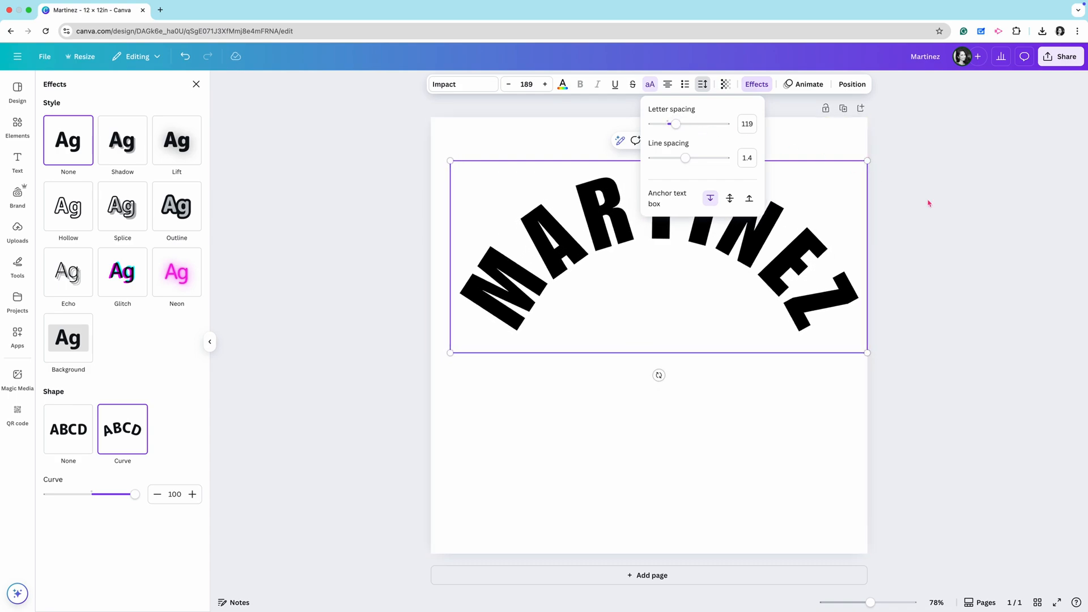
click(929, 203)
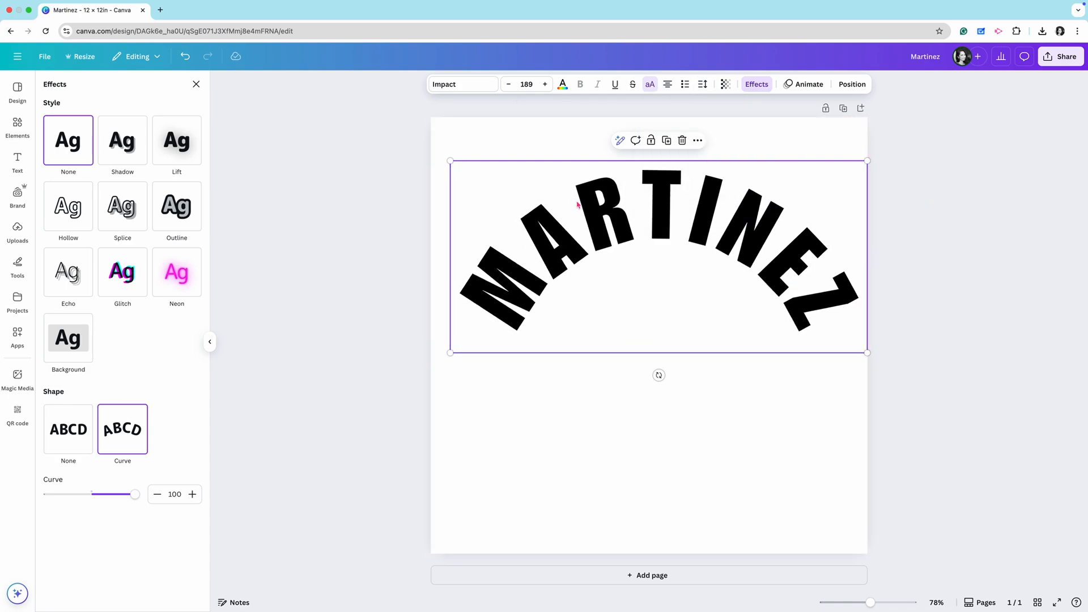
Step: Move the curved surname close to the page's upper edge and center it horizontally
drag(578, 205, 573, 169)
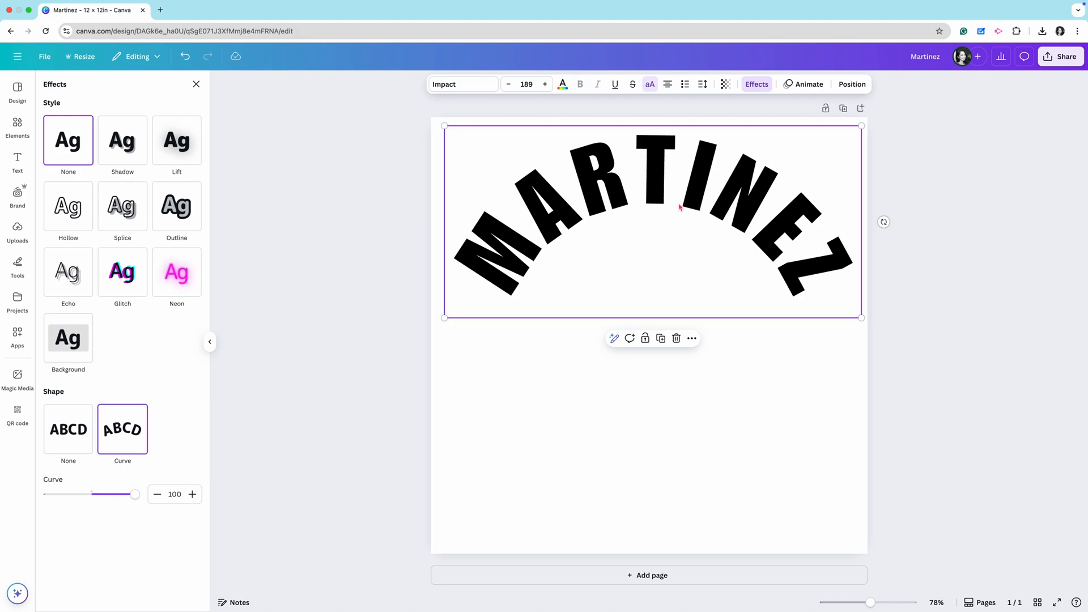
drag(680, 207, 676, 195)
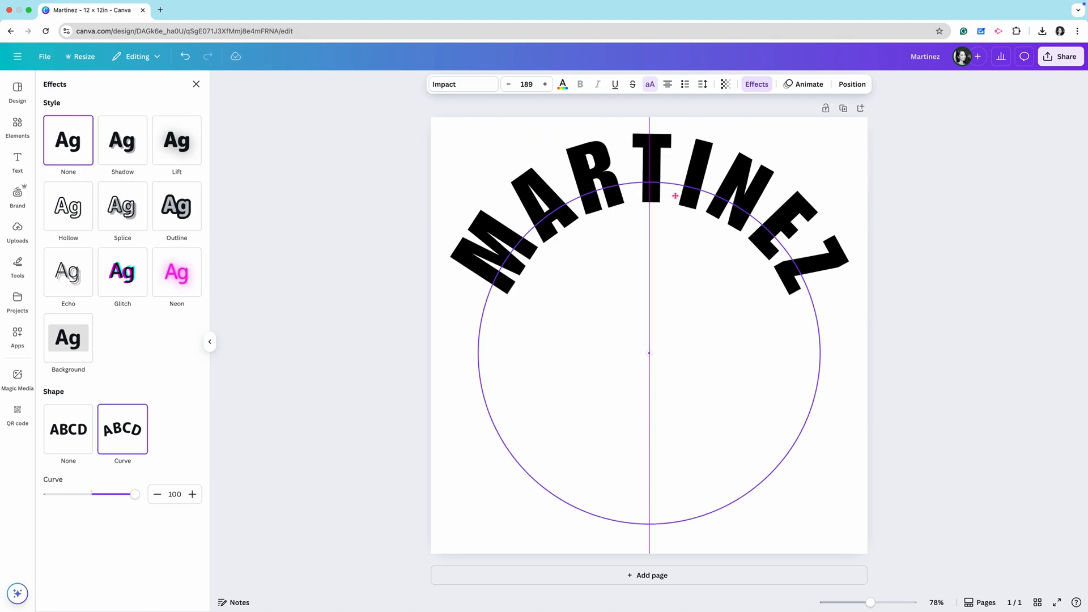
drag(675, 196, 677, 199)
Step: Add a second text box reading 23 and set its font size to 72
click(17, 160)
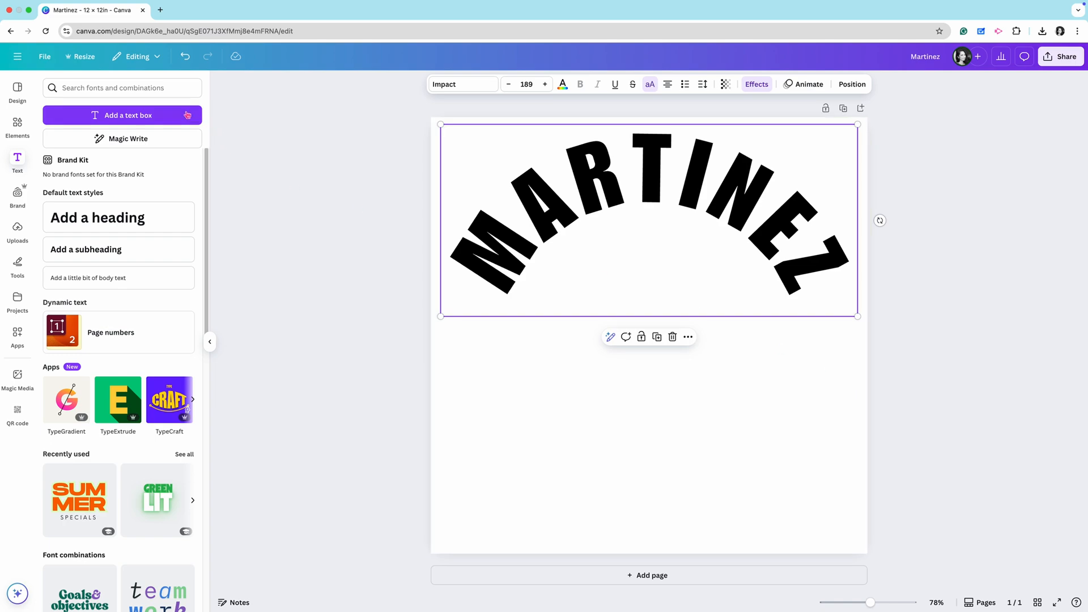
click(136, 117)
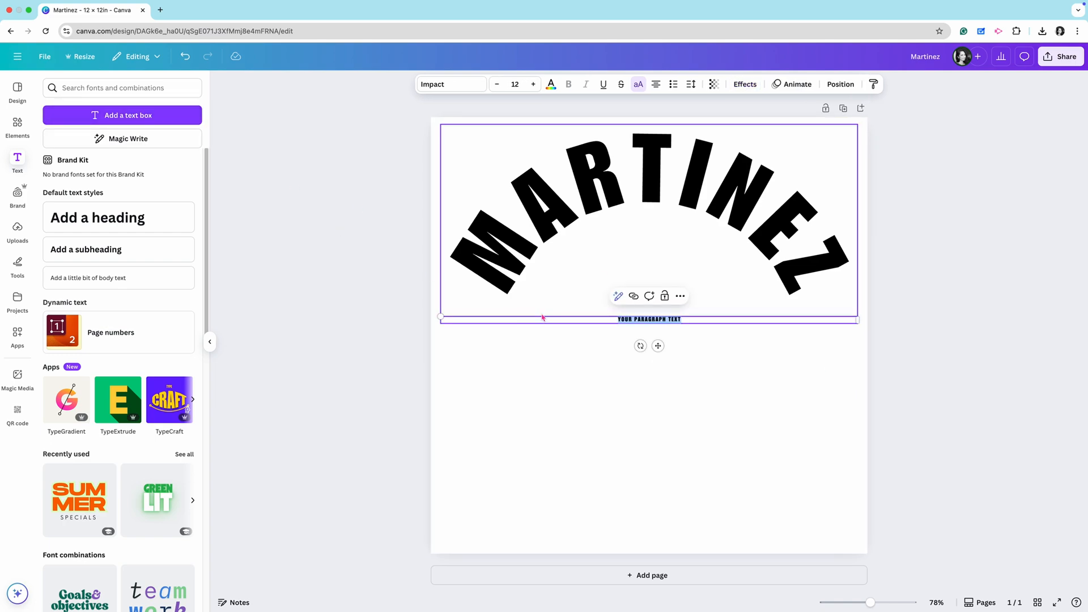
text(23)
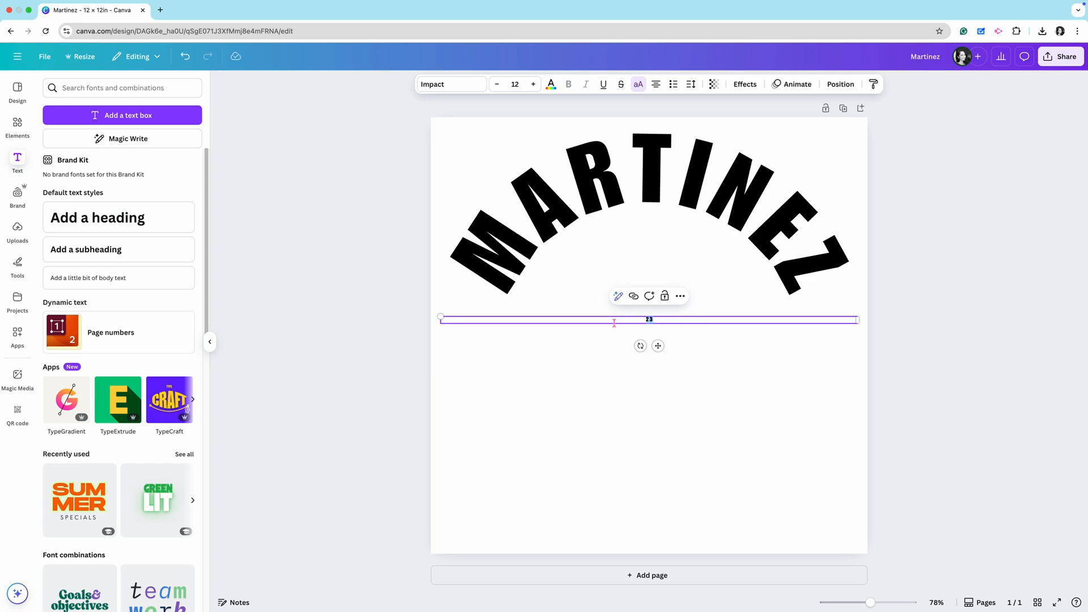
click(515, 84)
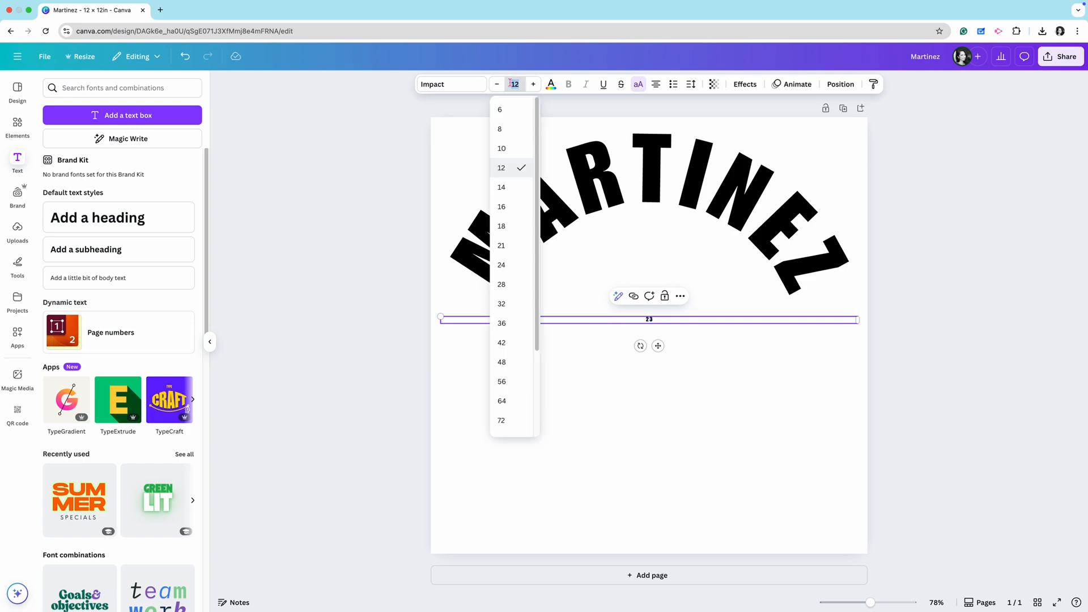
click(501, 420)
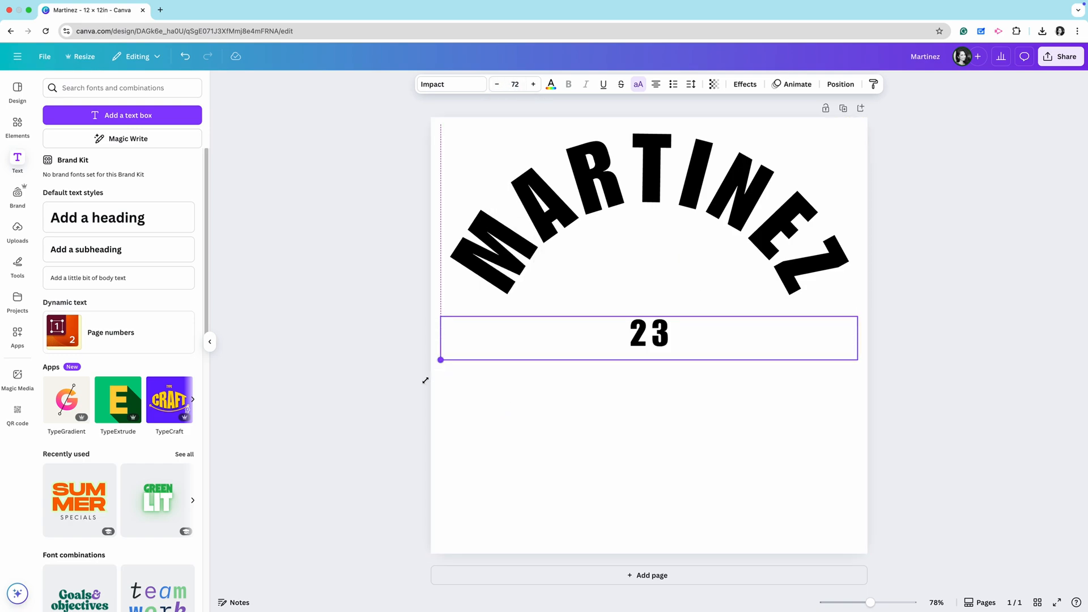
Step: Enlarge the number 23 to a font size of about 552 and center it horizontally beneath the curved surname
drag(441, 361, 463, 357)
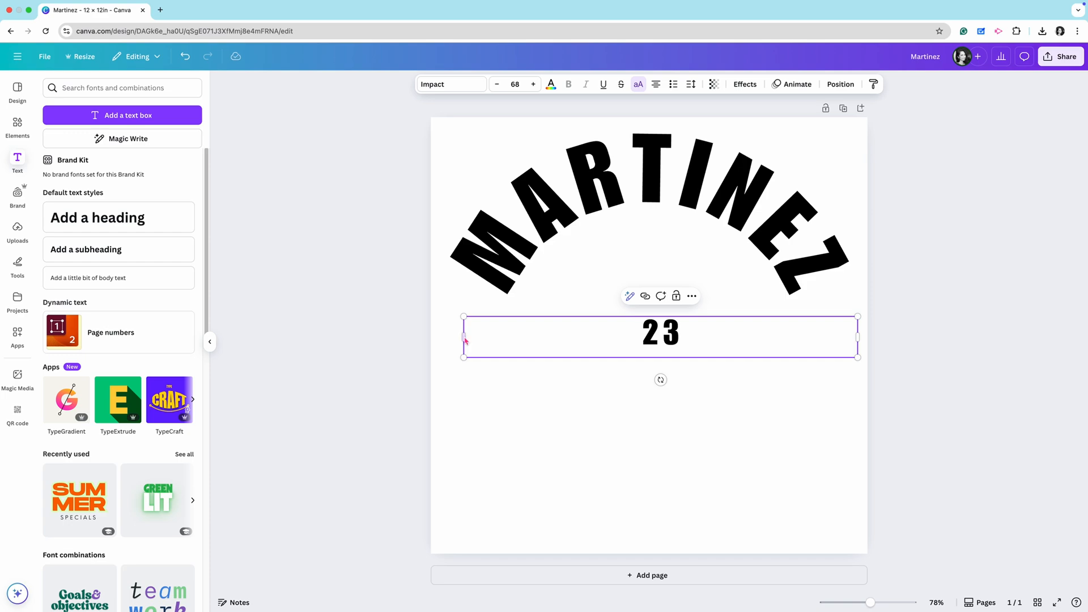
drag(859, 336, 815, 567)
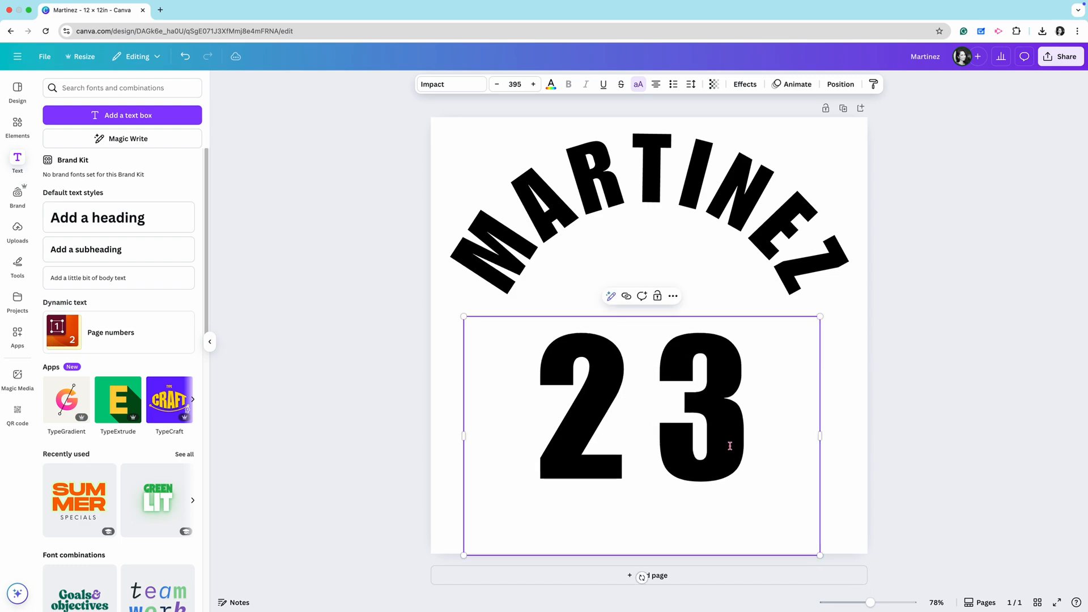
drag(714, 408, 717, 332)
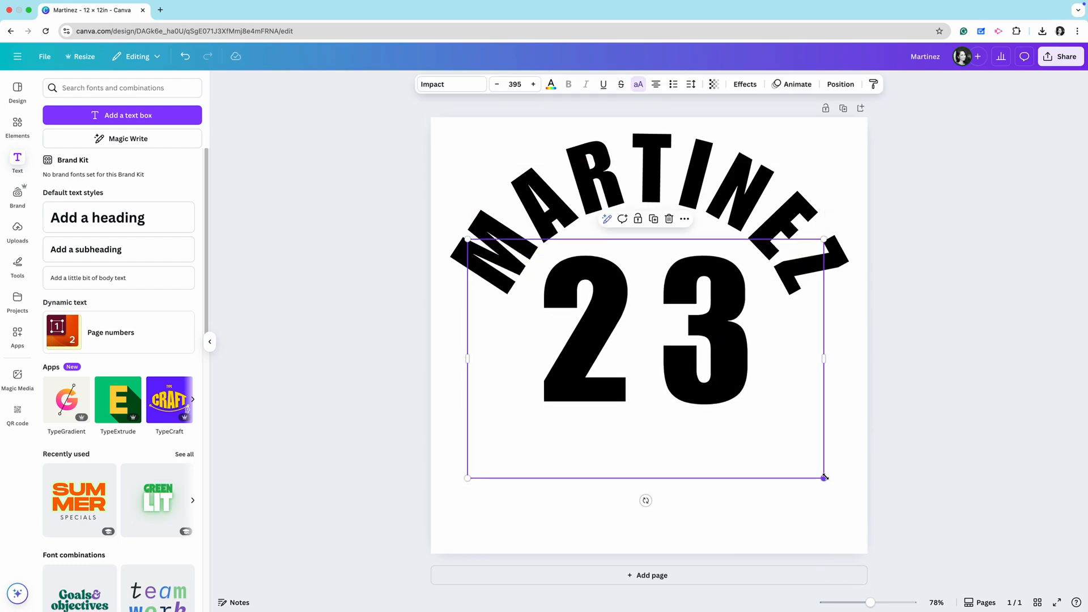
drag(825, 479, 901, 530)
drag(789, 390, 748, 410)
drag(863, 552, 929, 596)
drag(805, 408, 775, 400)
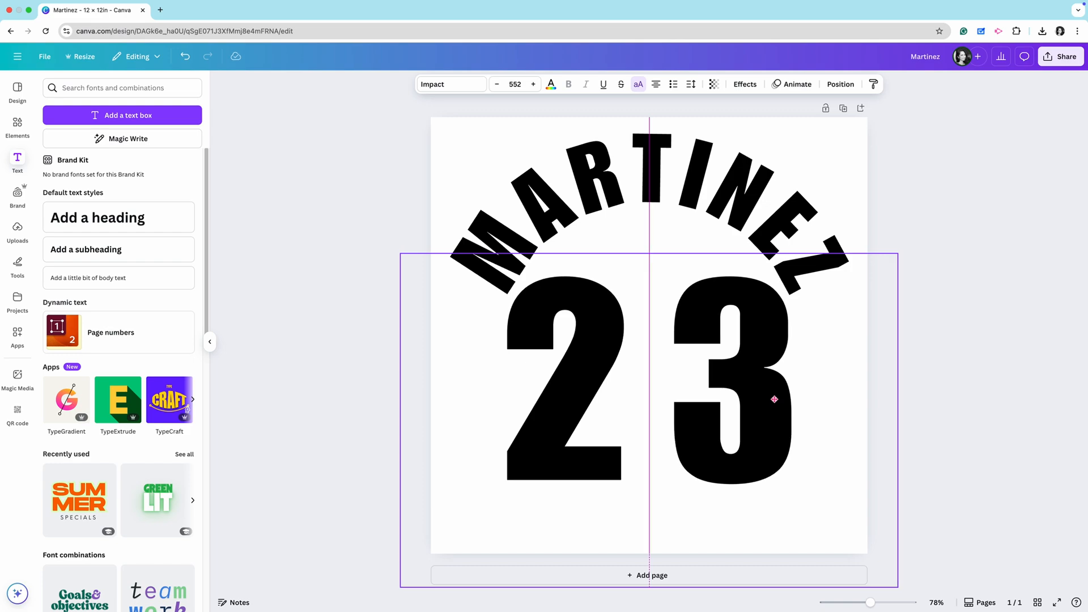
drag(775, 399, 775, 399)
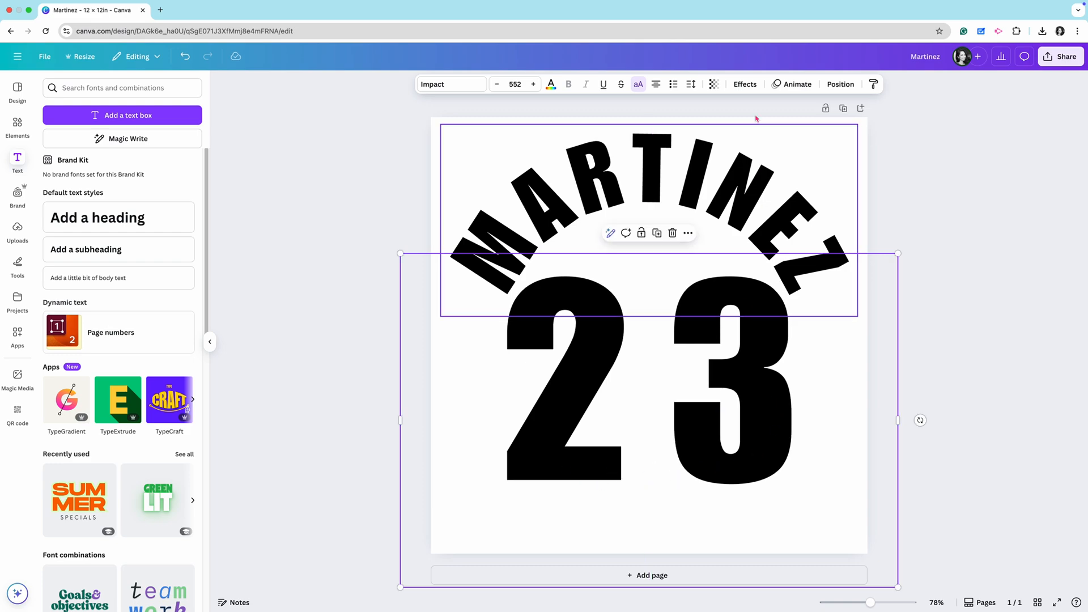
Step: Set the letter spacing of the number 23 to 0
click(691, 85)
drag(691, 124, 660, 125)
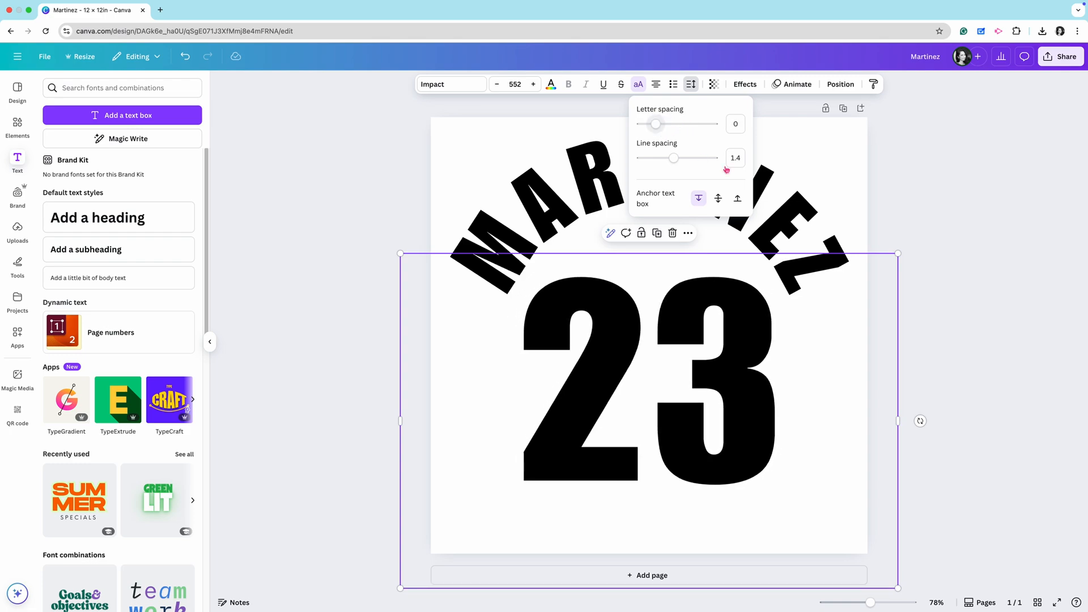
Step: Enlarge the number 23 to a font size of about 573 and reposition it centered beneath the curved surname
click(917, 192)
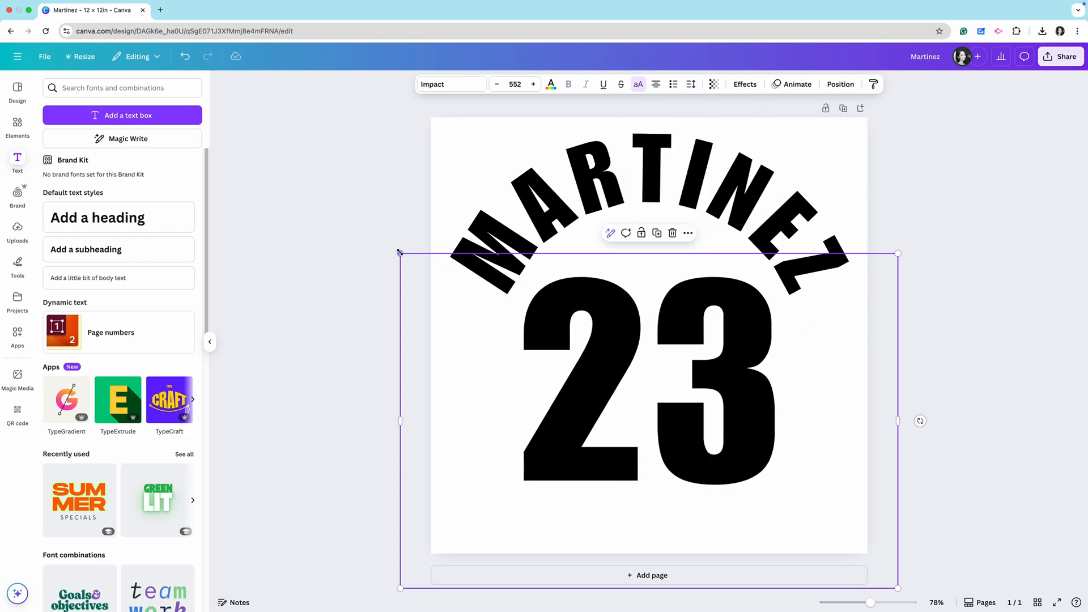
drag(399, 252, 382, 240)
drag(682, 399, 734, 424)
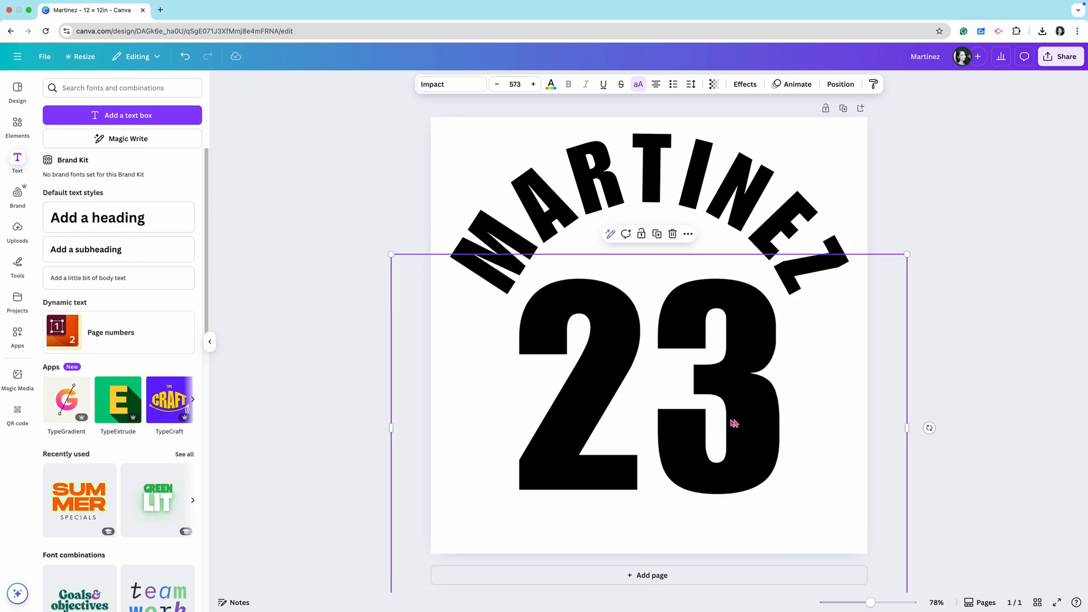
click(1009, 397)
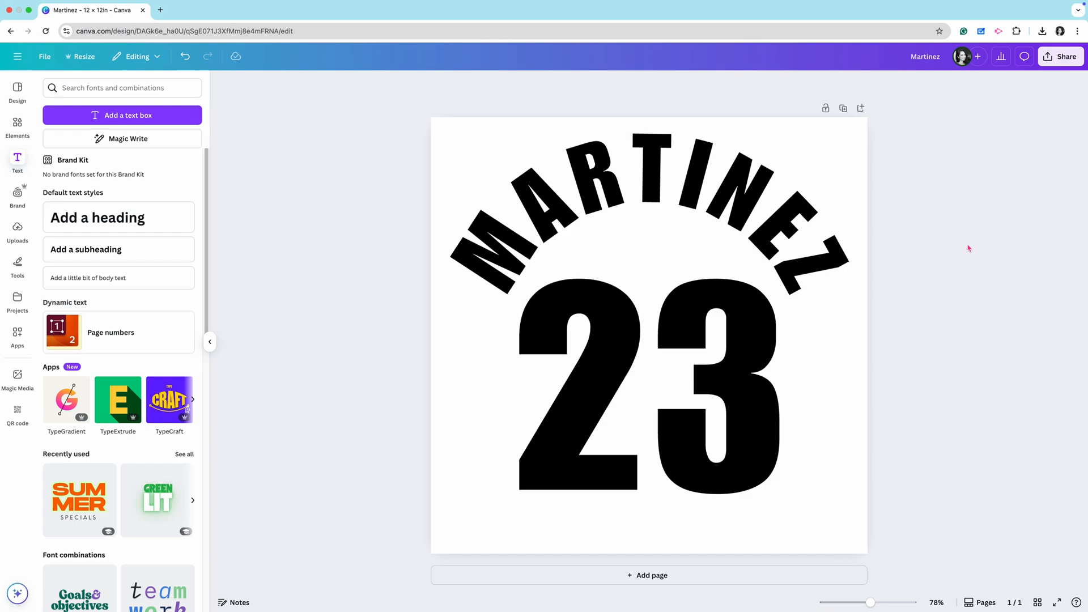
Step: Move the number 23 slightly lower beneath the curved surname, keeping it horizontally centered on the page
key(super+minus)
key(super+minus)
key(super+minus)
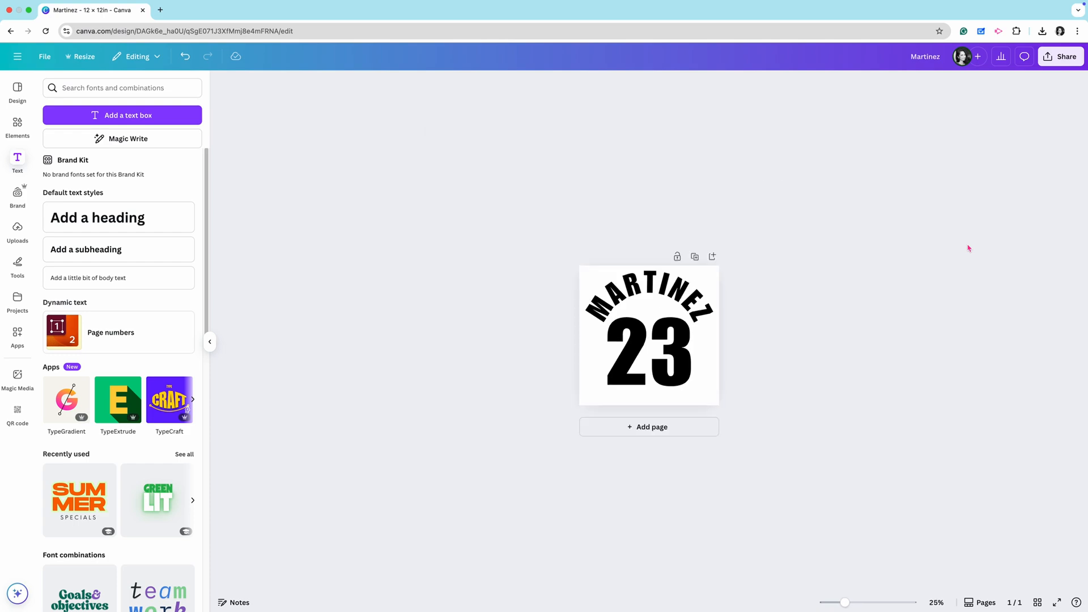
click(703, 355)
drag(649, 441, 649, 447)
click(805, 365)
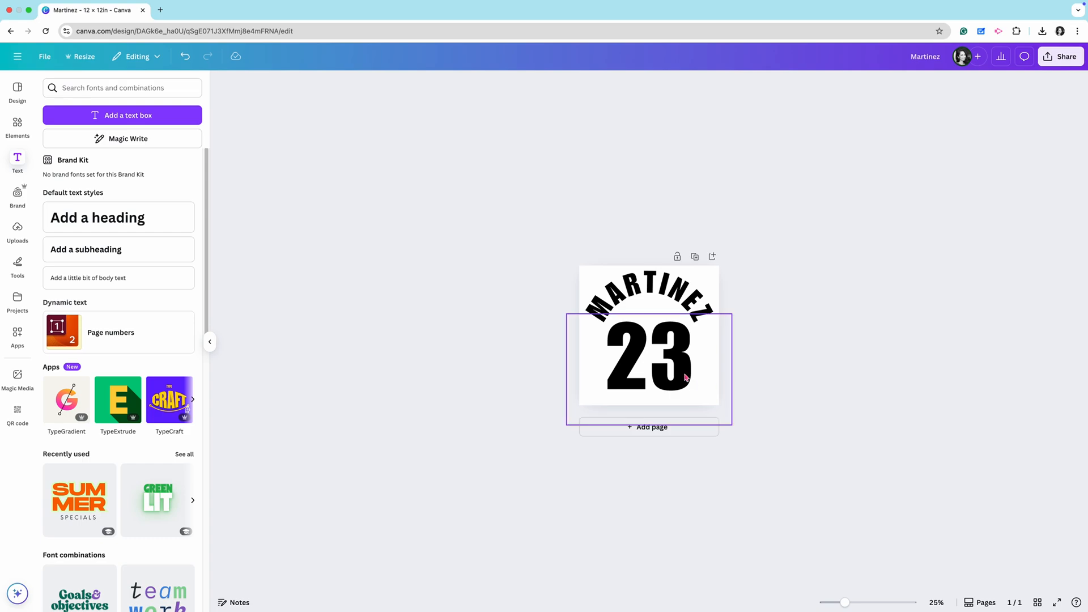
drag(695, 377, 684, 371)
click(815, 385)
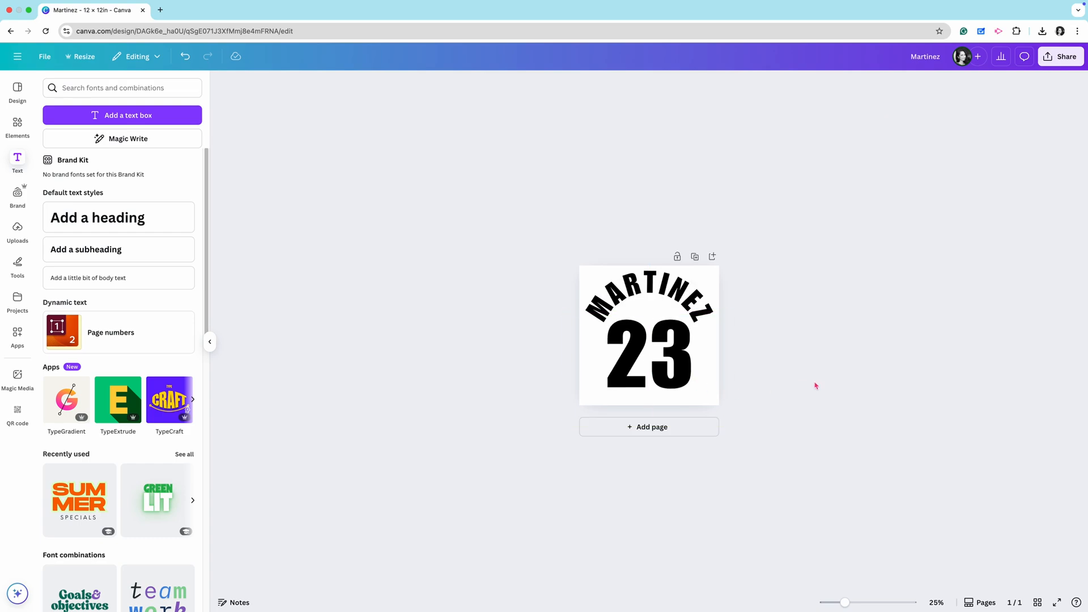
key(super+equal)
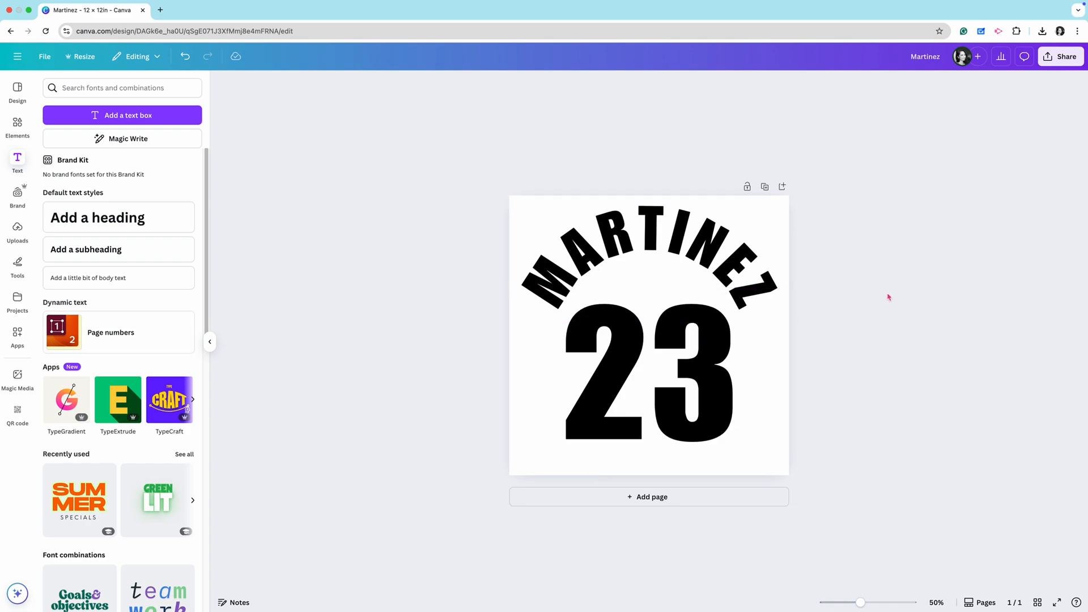
Step: Download the design as a PNG at size 2 (4,000 × 4,000 px) with a transparent background
click(1063, 60)
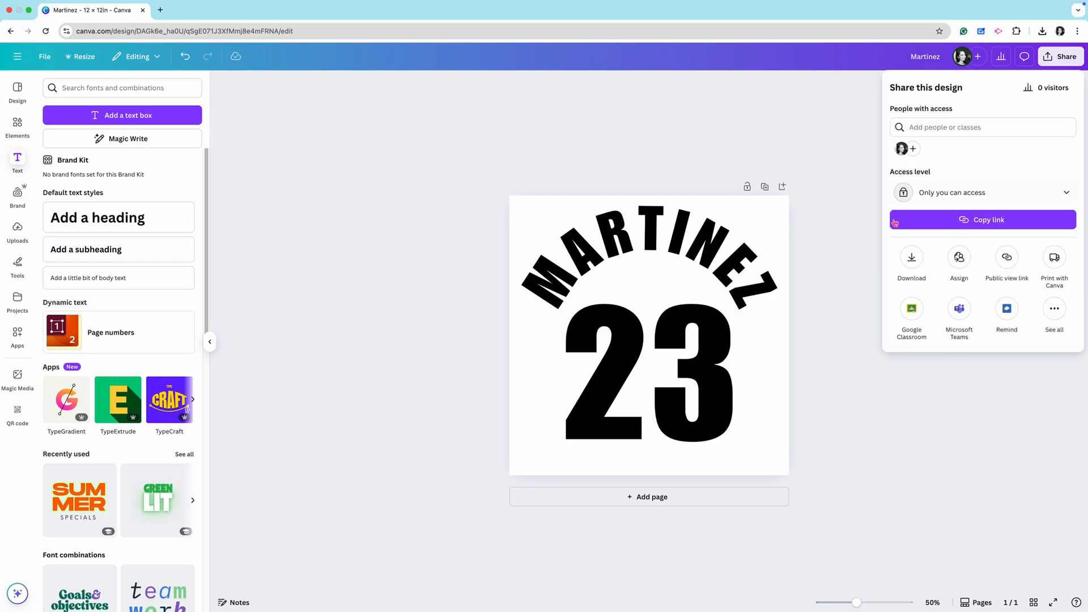
click(911, 260)
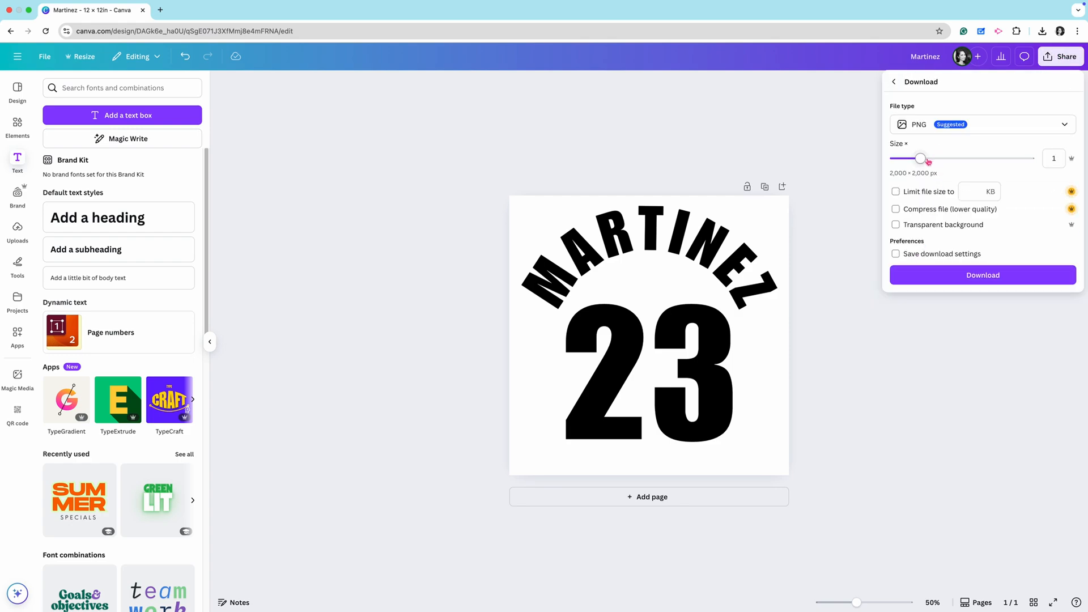
drag(923, 160, 973, 159)
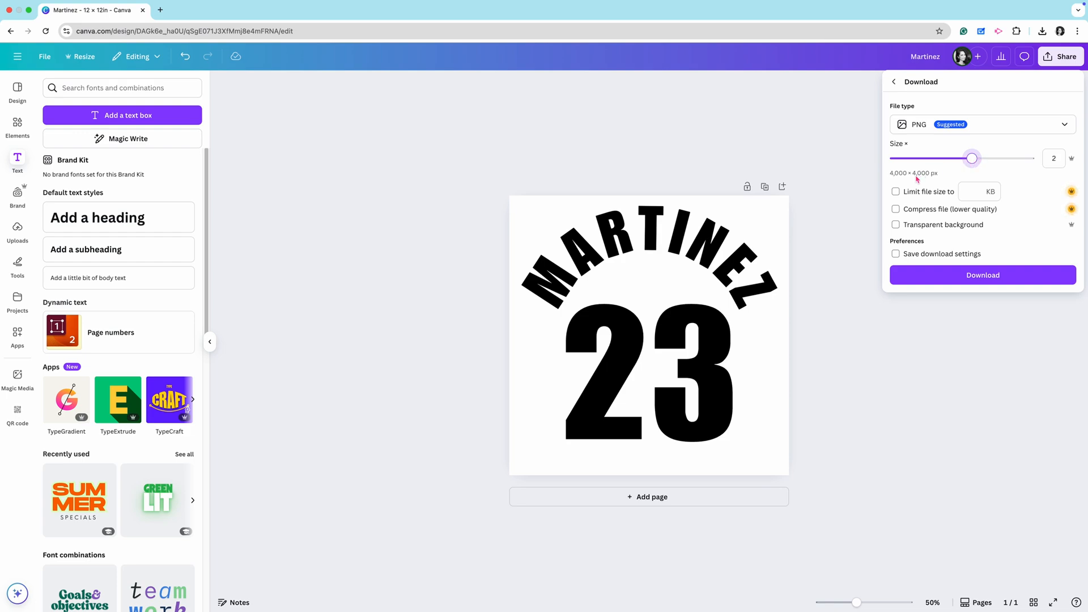
click(895, 224)
click(985, 276)
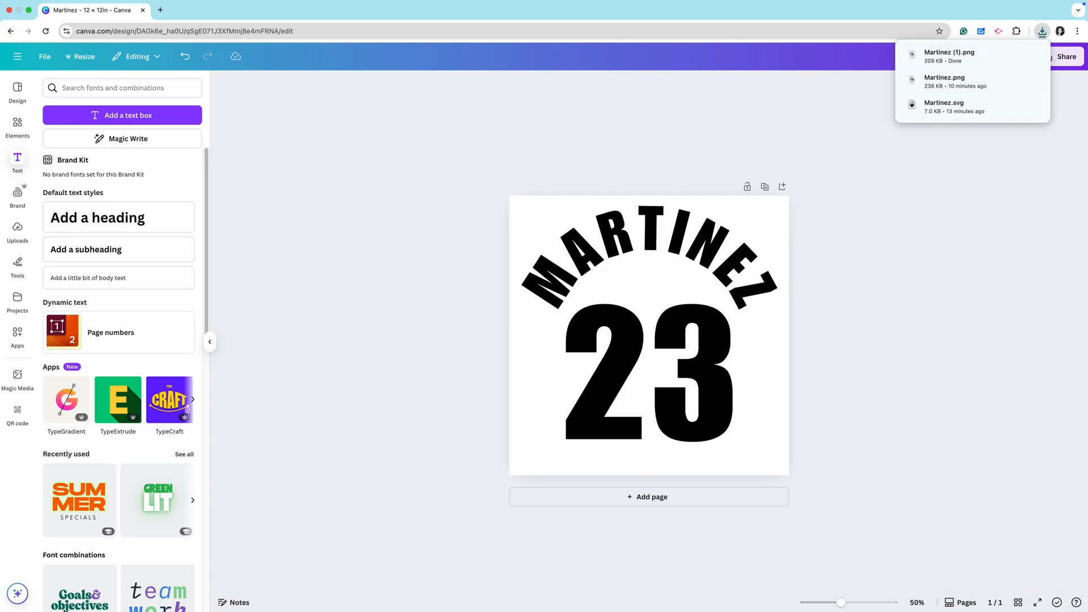
Step: Switch to Cricut Design Space and choose the newly downloaded 4,000 × 4,000 PNG from the Downloads folder as the image to upload
mouse_move(402, 594)
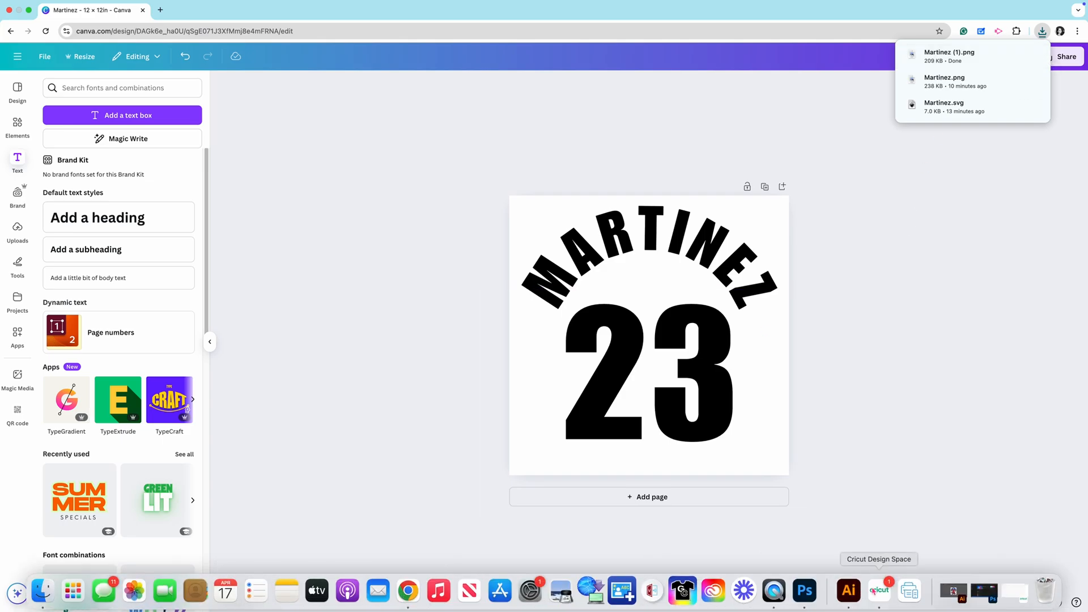
click(879, 592)
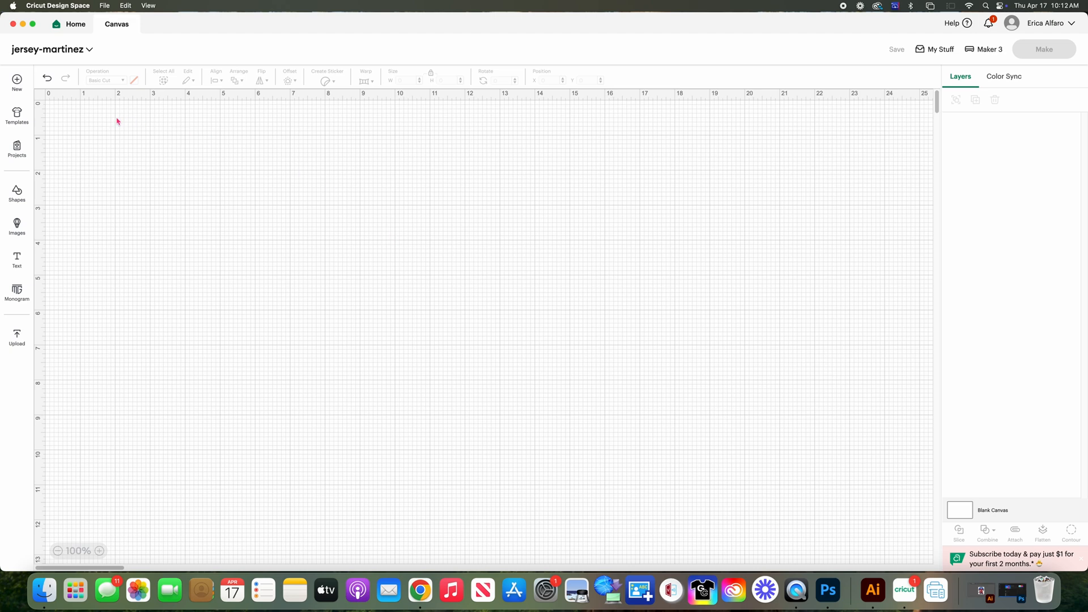
click(17, 337)
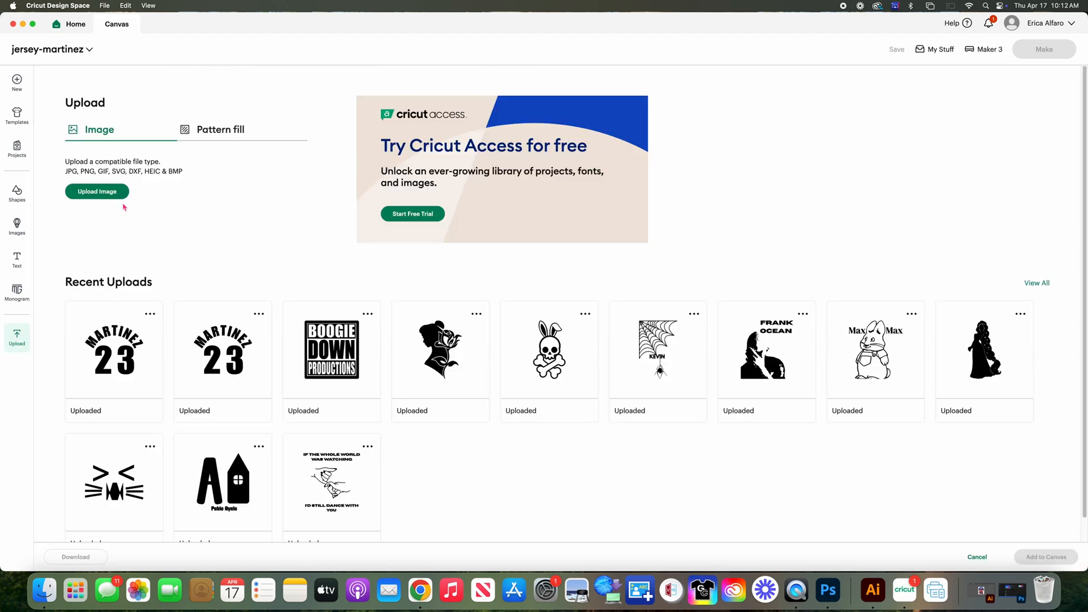
click(117, 192)
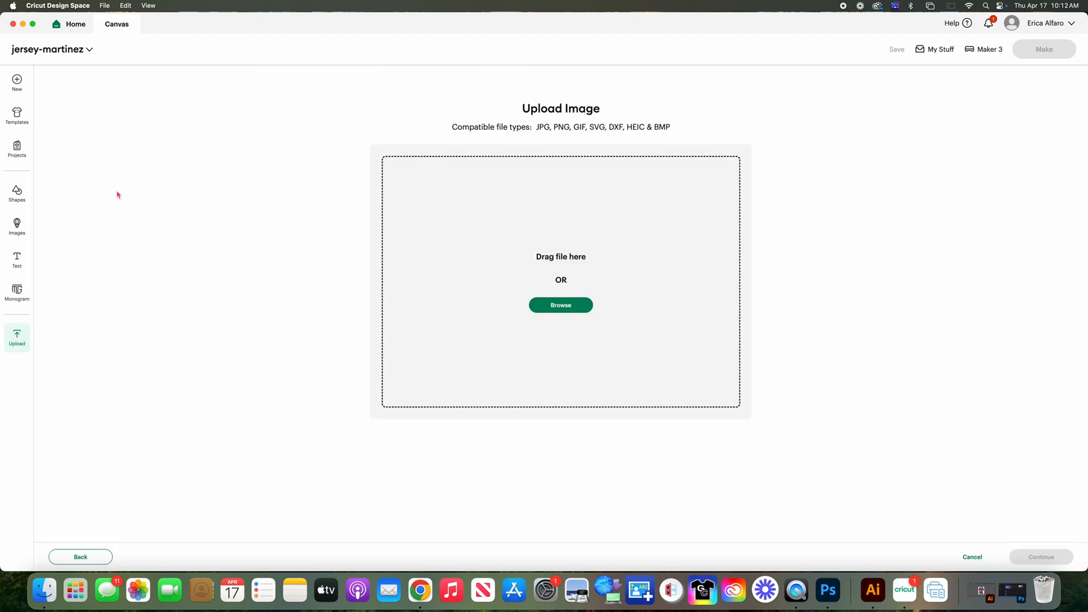
click(558, 306)
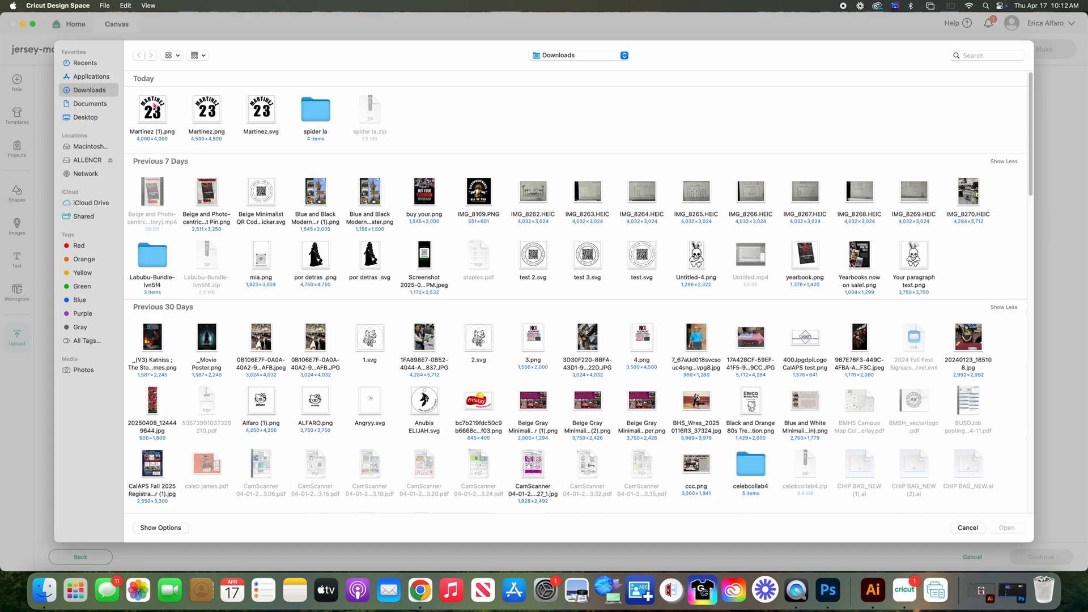
click(155, 105)
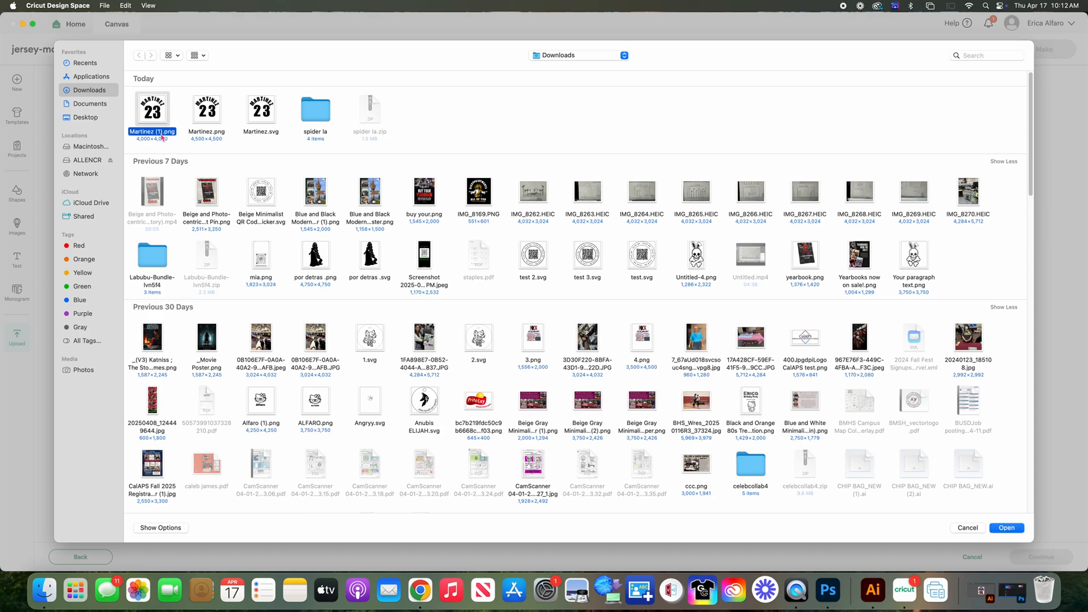
click(1014, 528)
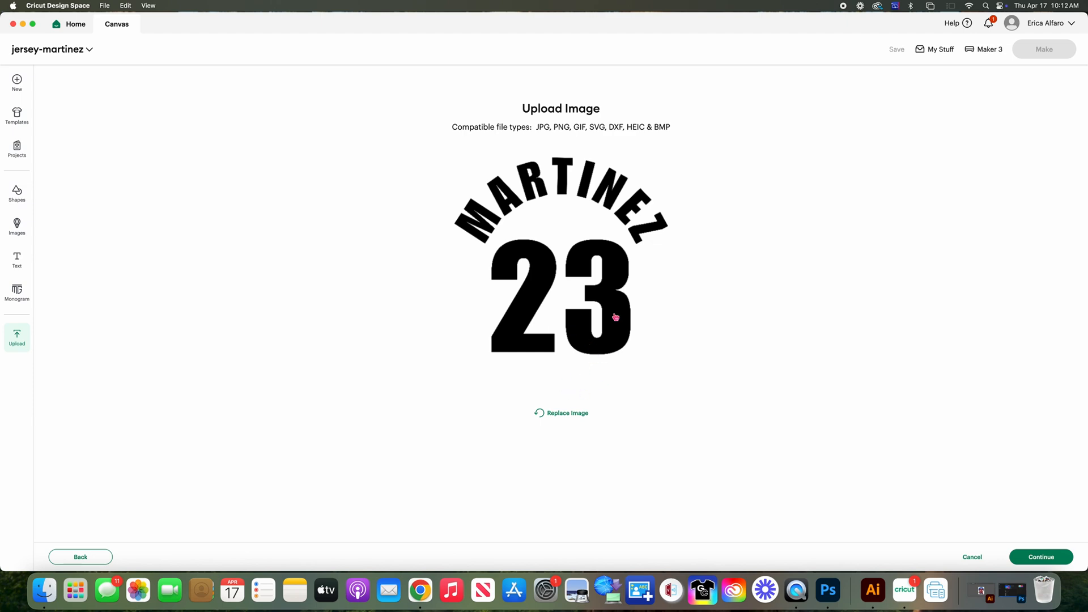
Step: Preview the jersey image as a single layer, apply it with unmodified colors, and convert the upload to Single Layer
click(1046, 560)
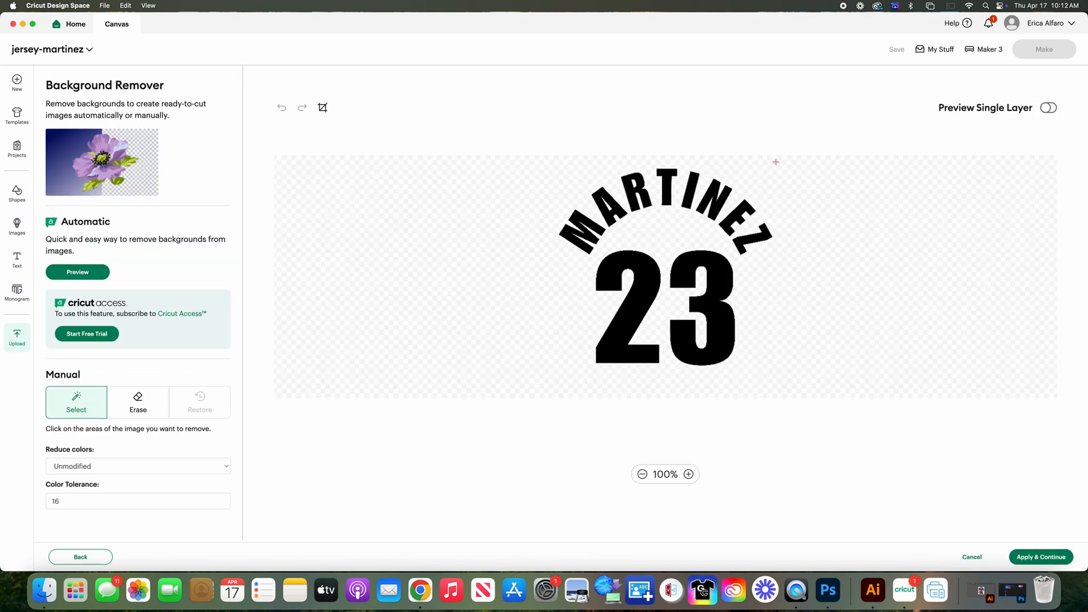
click(1048, 109)
click(75, 409)
click(1041, 556)
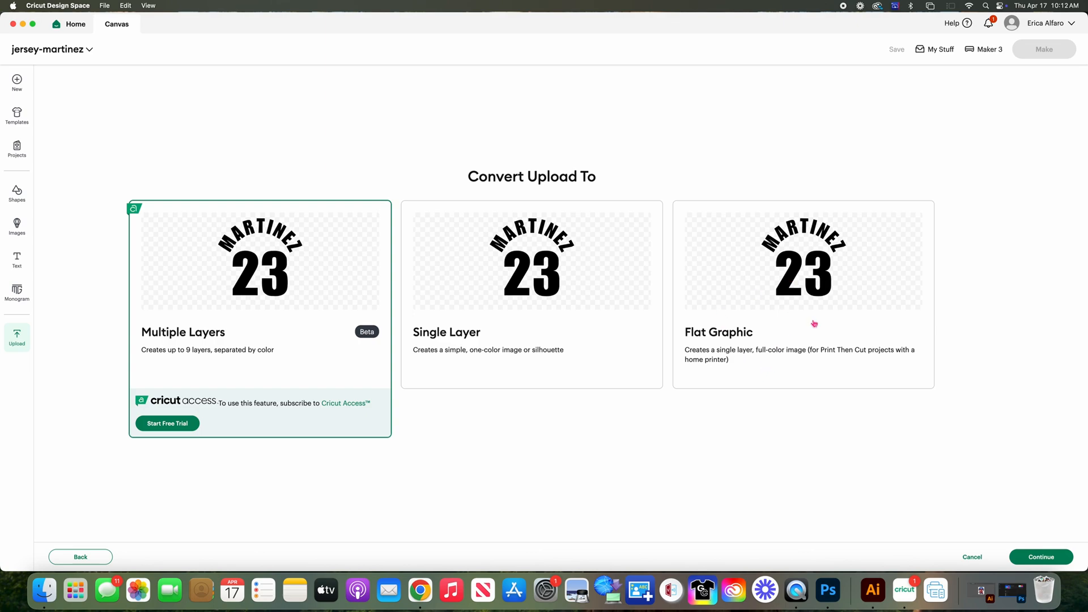
click(521, 273)
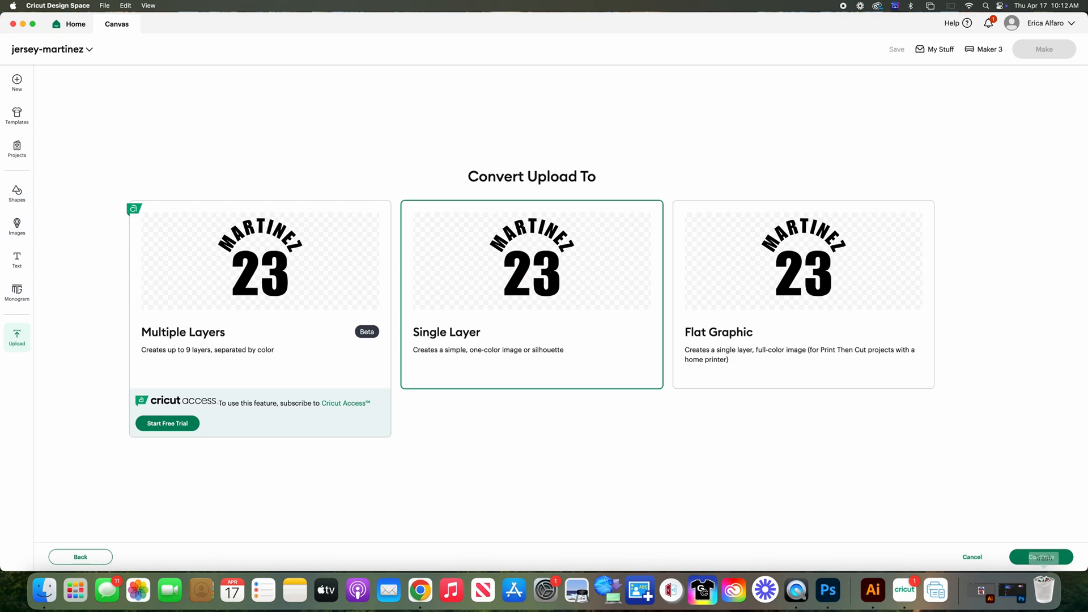
click(1049, 557)
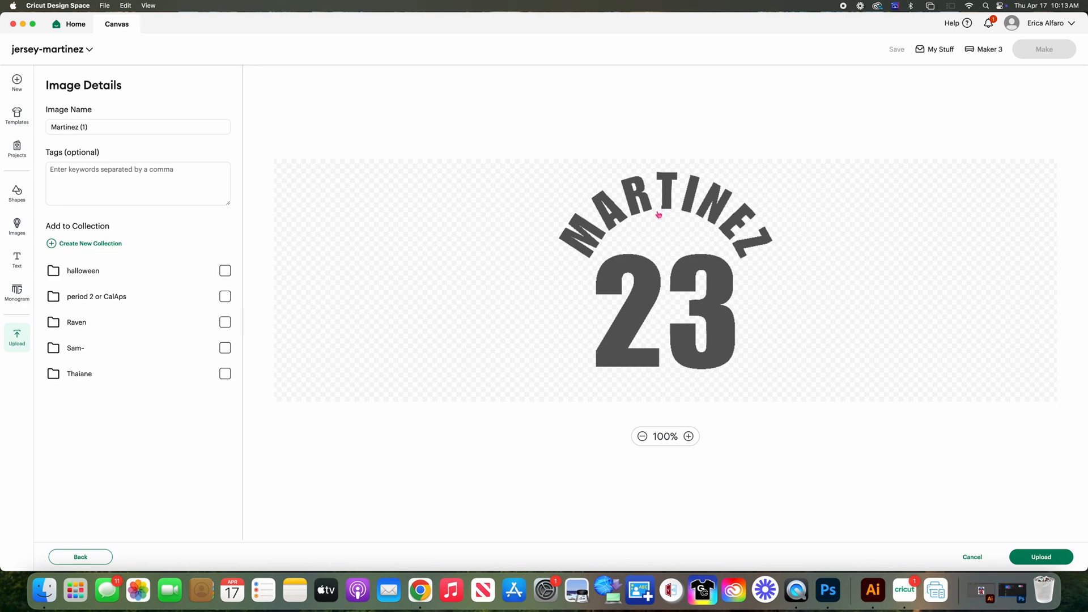
Step: Inspect the lettering in the image preview up close and upload the image to the canvas
click(688, 437)
click(688, 436)
click(688, 436)
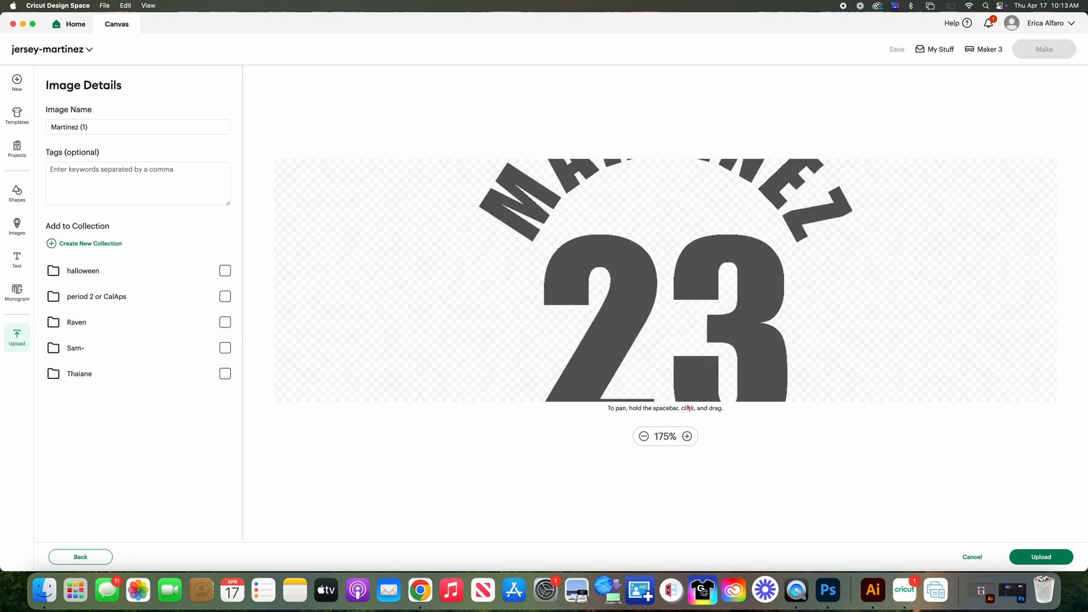
scroll(686, 358, up, 3)
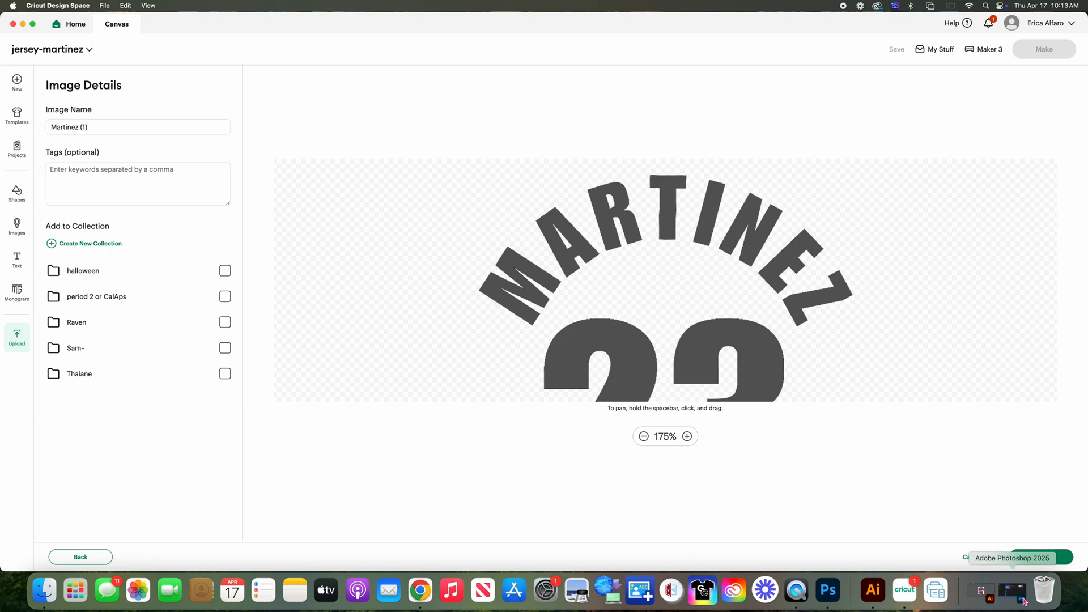
click(1041, 557)
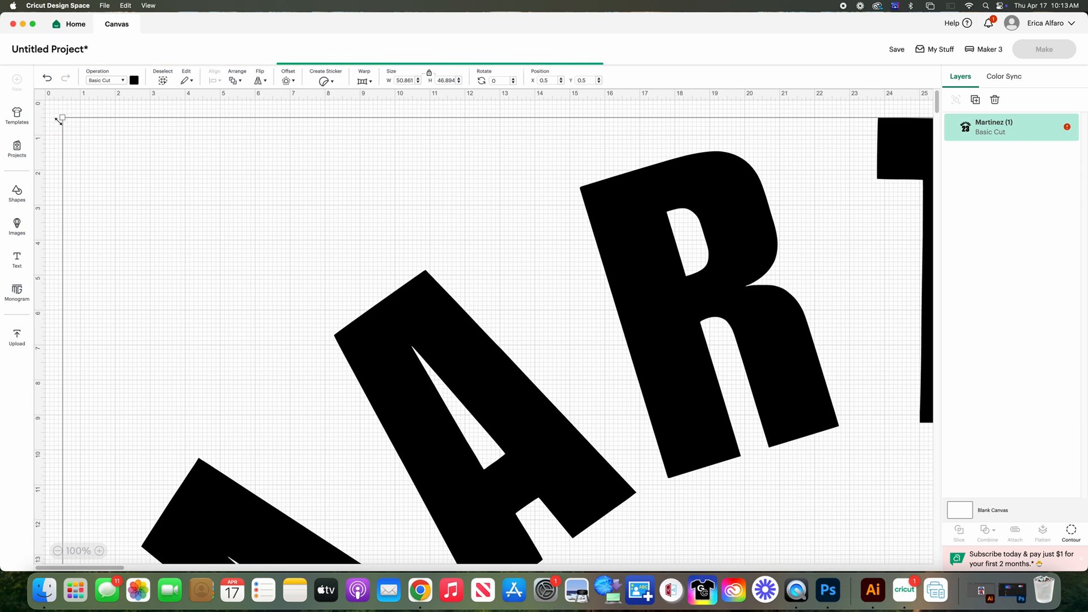
Step: Set the jersey image's width to 11 in with its proportions locked, and deselect it
click(405, 81)
text(11)
key(Tab)
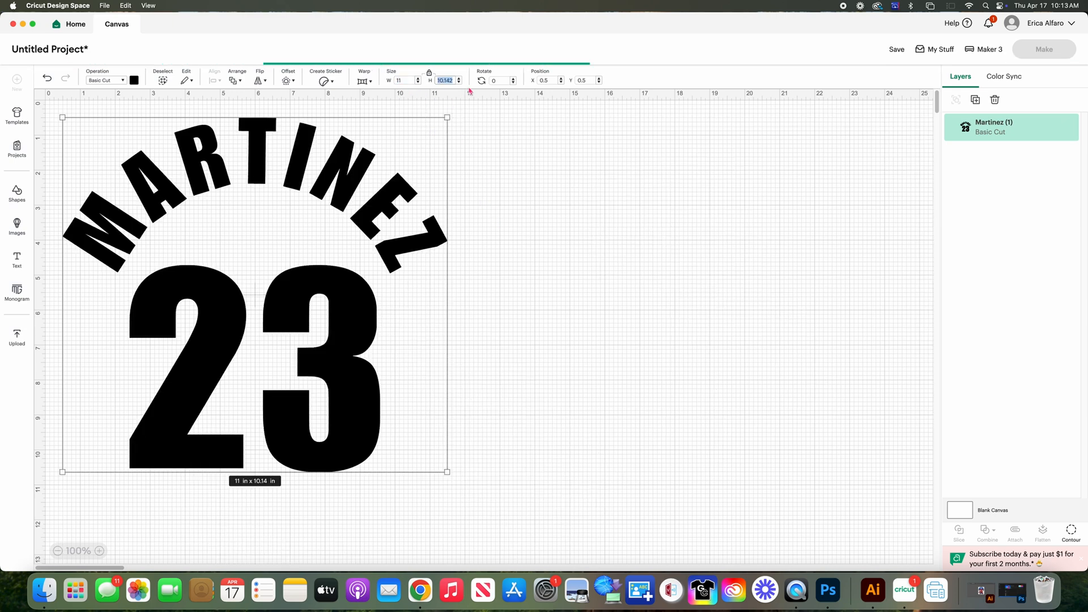
click(528, 350)
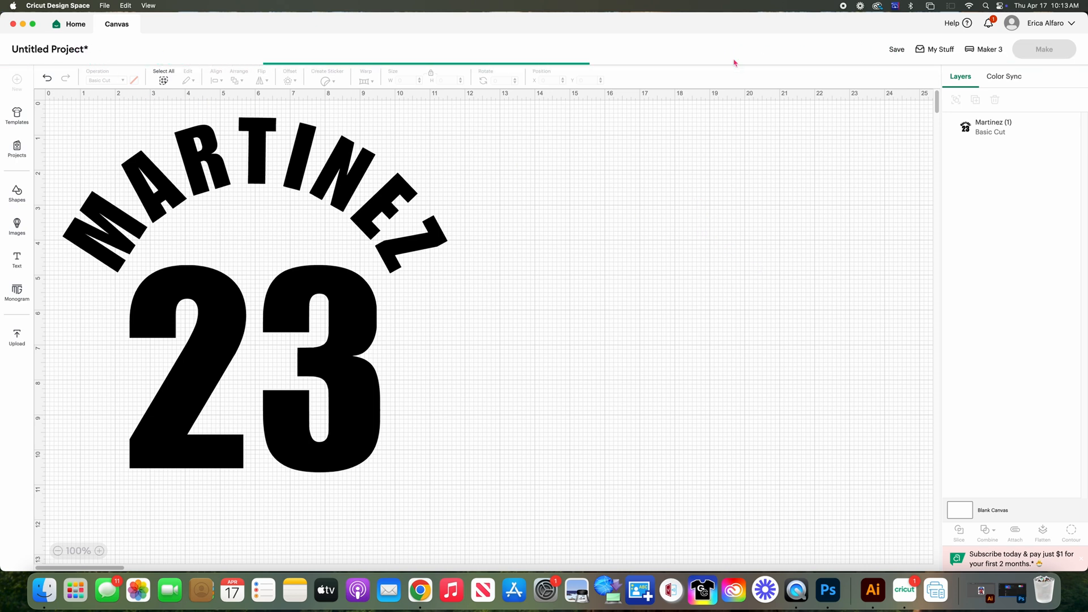
click(263, 264)
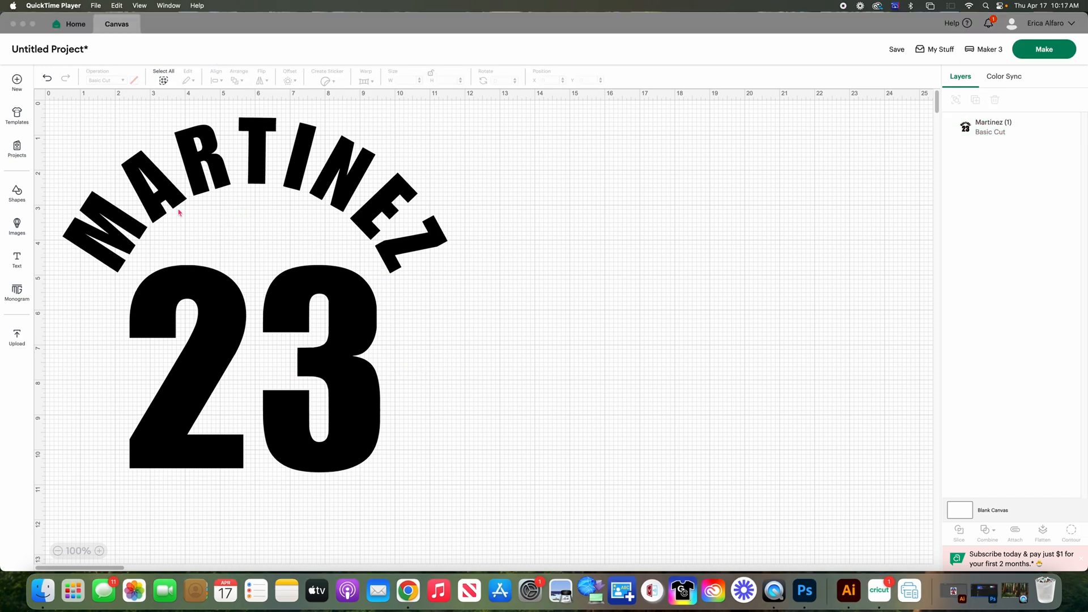
Step: Start making the project and save it with the title "jersey 2"
click(1041, 51)
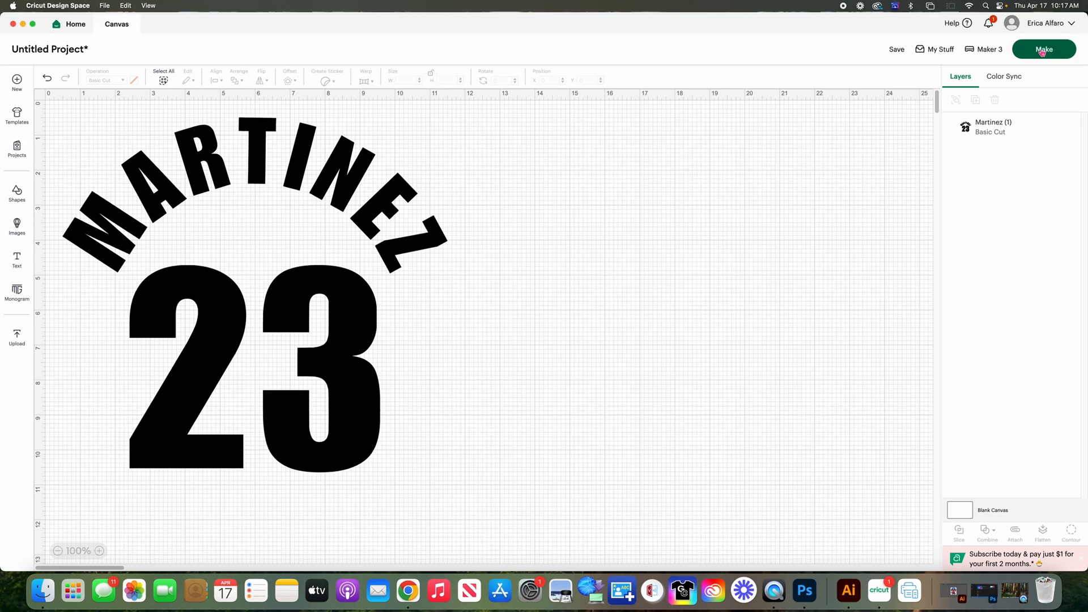
click(1037, 51)
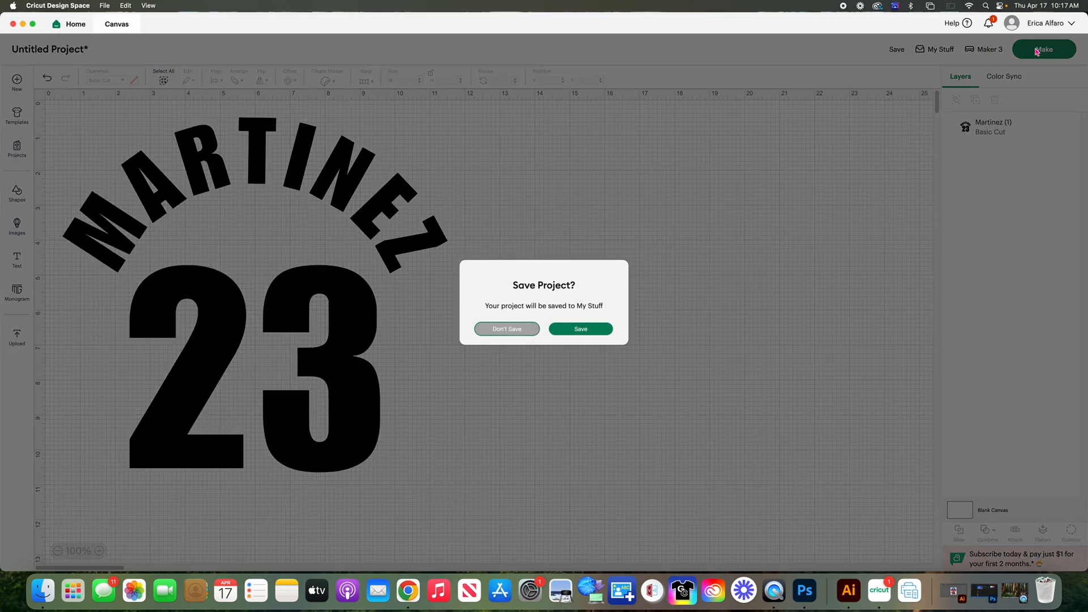
click(570, 333)
click(485, 89)
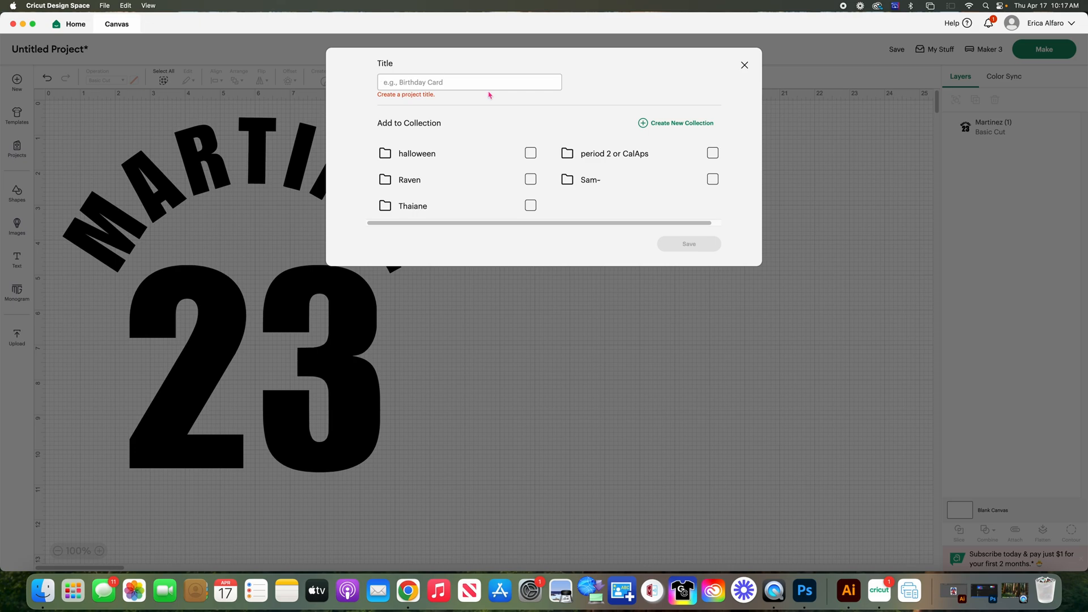
text(jersey)
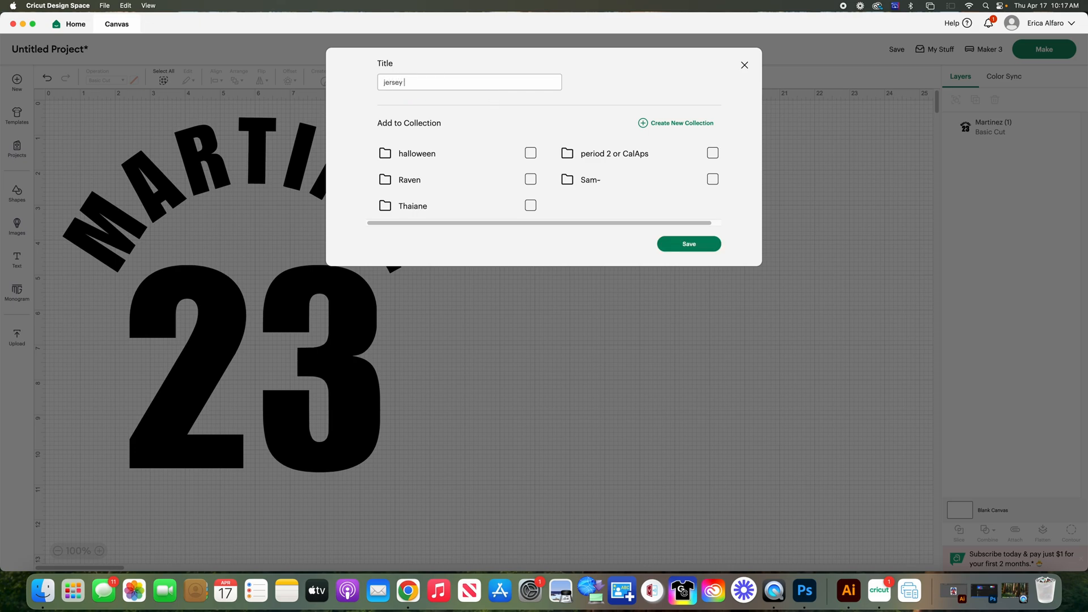
text( 2)
key(Return)
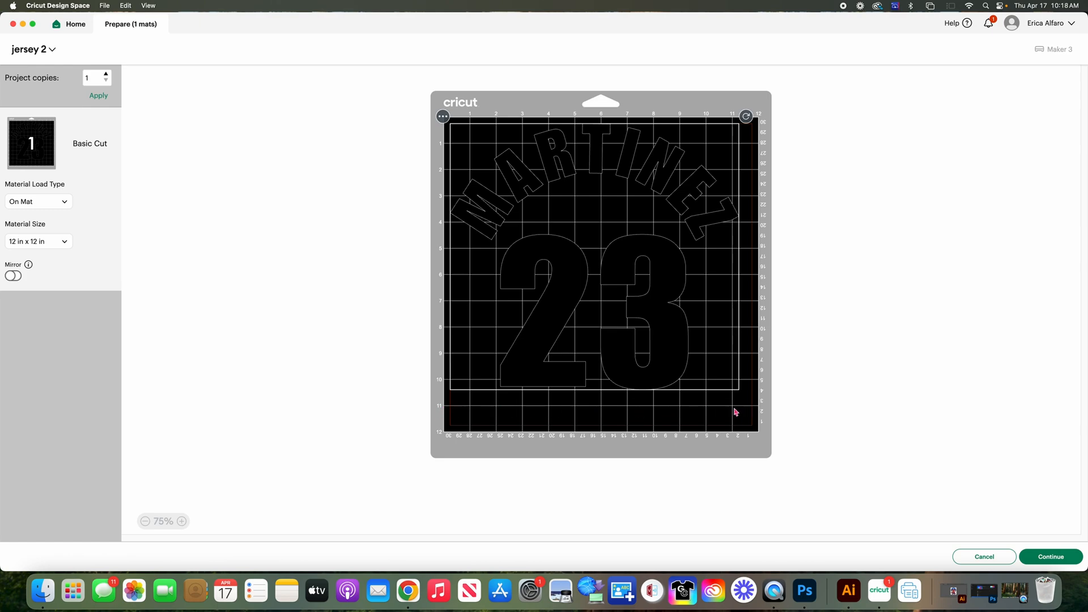
Step: Turn on Mirror for the 12 in x 12 in mat and continue to the machine setup
click(11, 277)
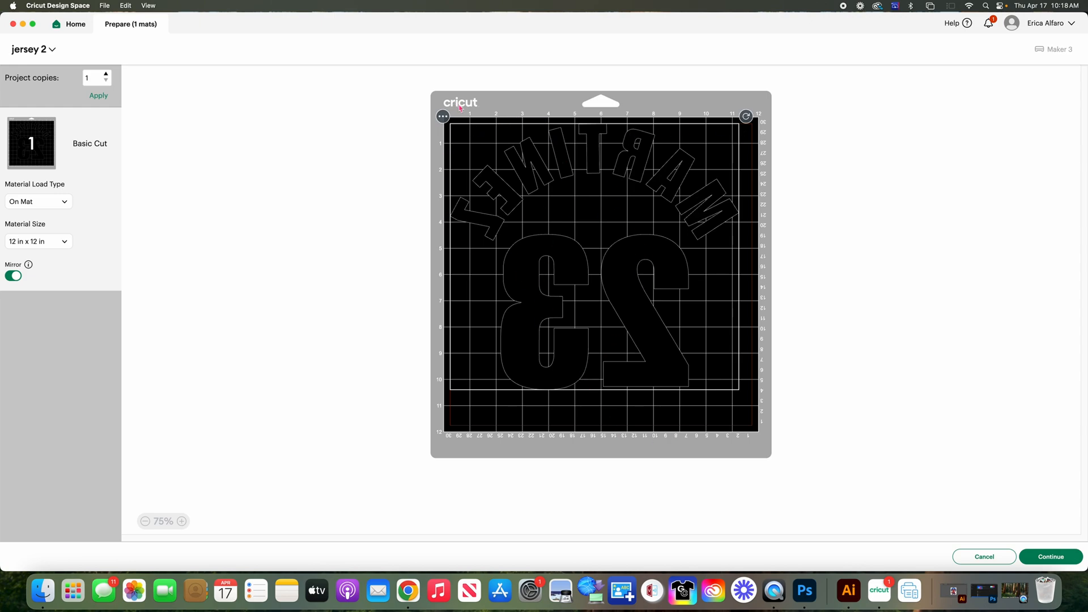
click(1051, 557)
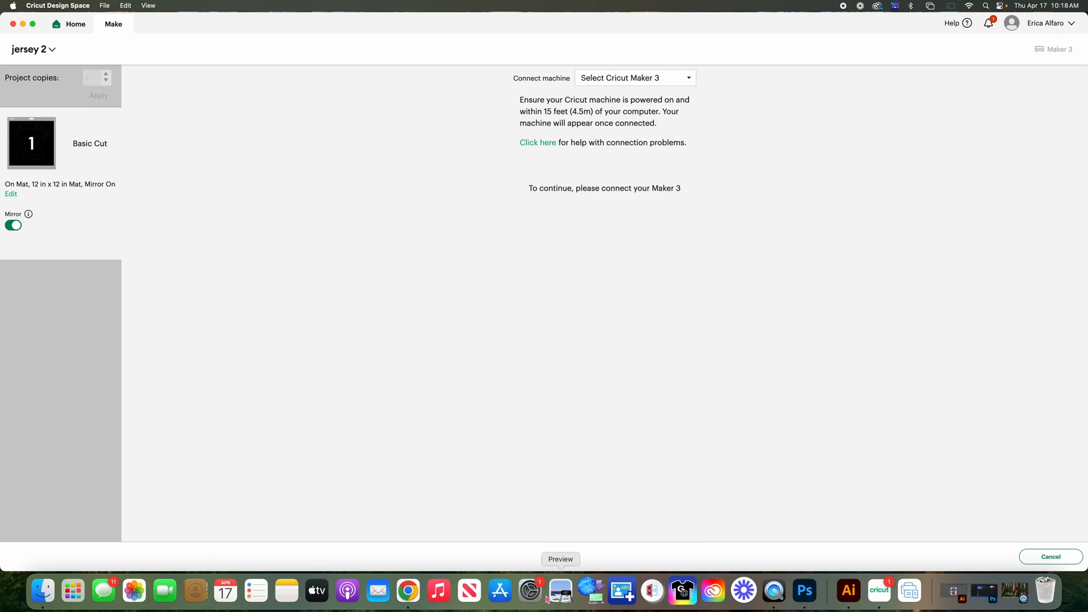
Step: Connect the Maker 3 over Bluetooth and set the base material to Heat Transfer (non-Cricut)
click(645, 79)
click(644, 136)
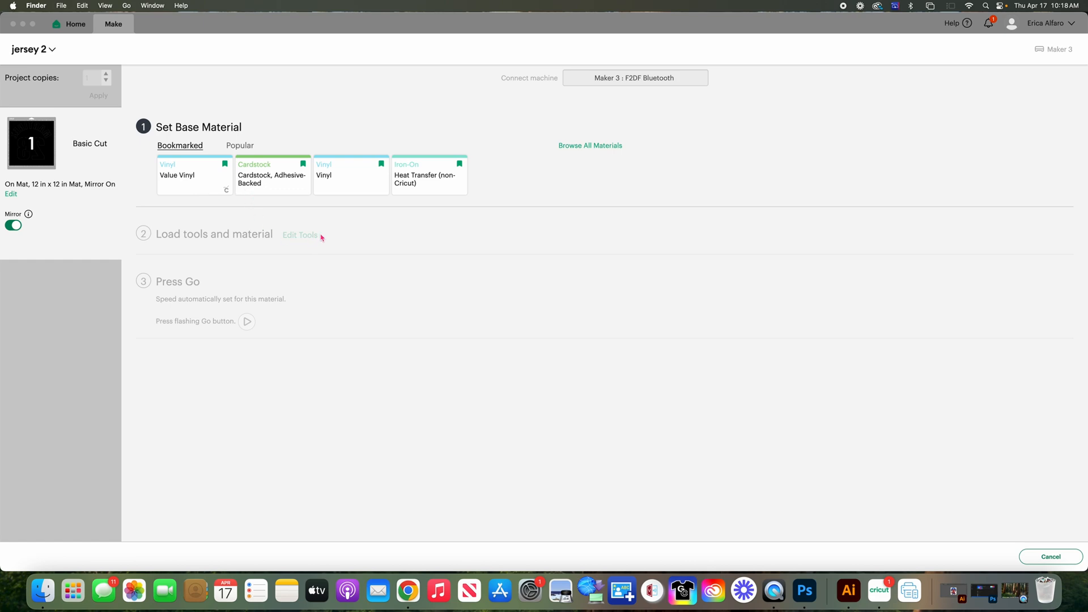
click(340, 237)
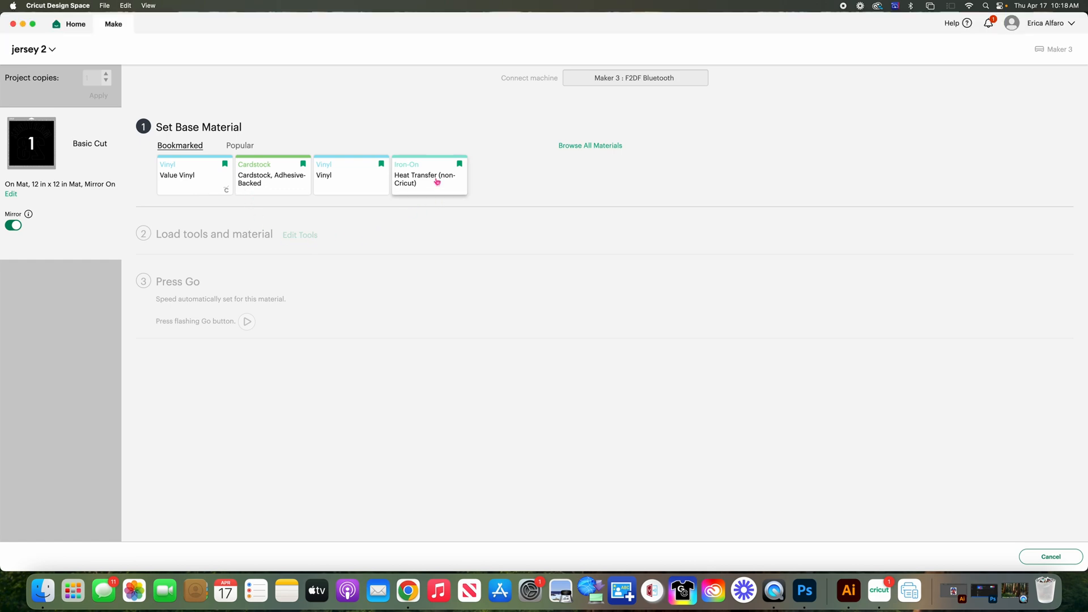
click(437, 182)
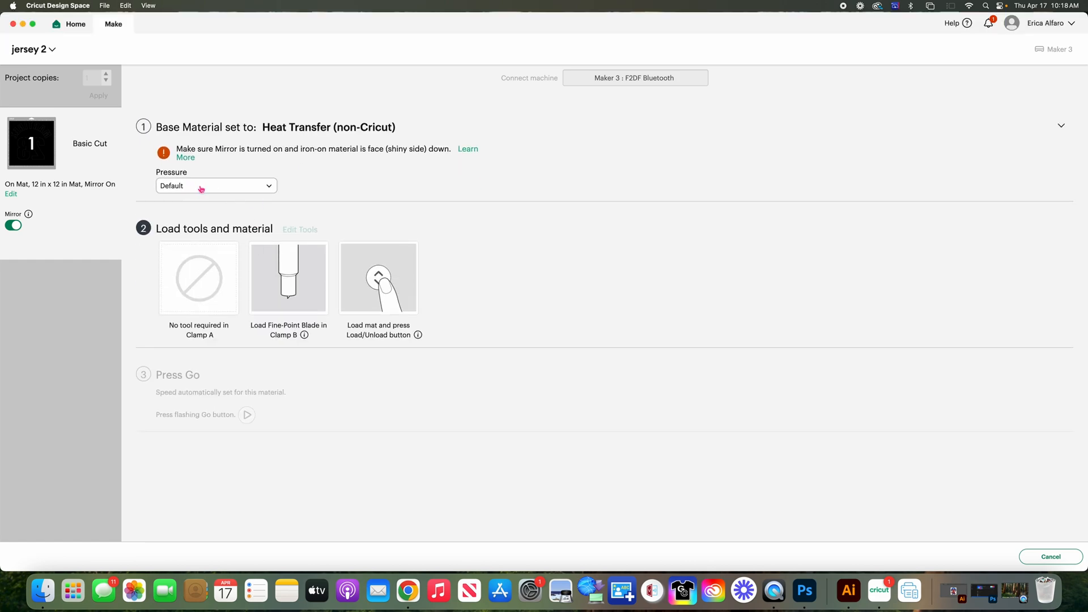